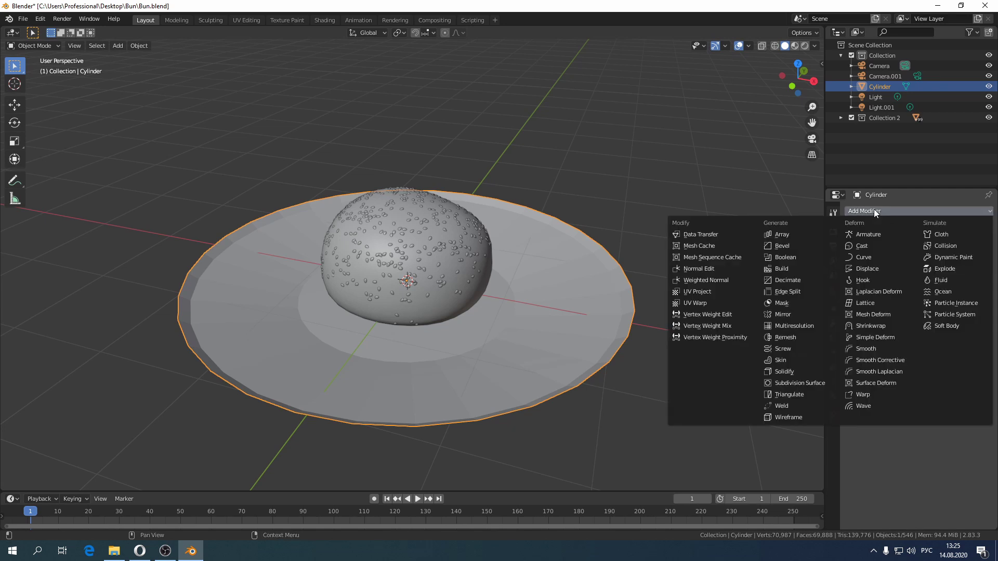
# - Add a Solidify modifier to the plate with a thickness of -0.07 m and apply it
pyautogui.click(813, 372)
pyautogui.scroll(3, 161, 334)
pyautogui.moveTo(160, 334); pyautogui.dragTo(229, 265, button='middle')
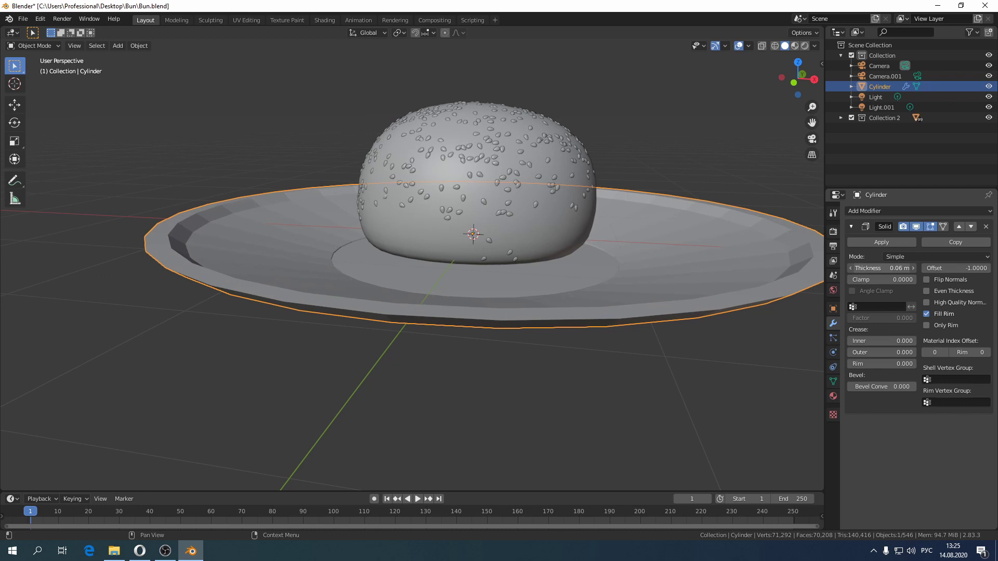
pyautogui.moveTo(431, 283); pyautogui.dragTo(464, 280, button='middle')
pyautogui.moveTo(862, 265); pyautogui.dragTo(820, 265)
pyautogui.moveTo(521, 289); pyautogui.dragTo(496, 306, button='middle')
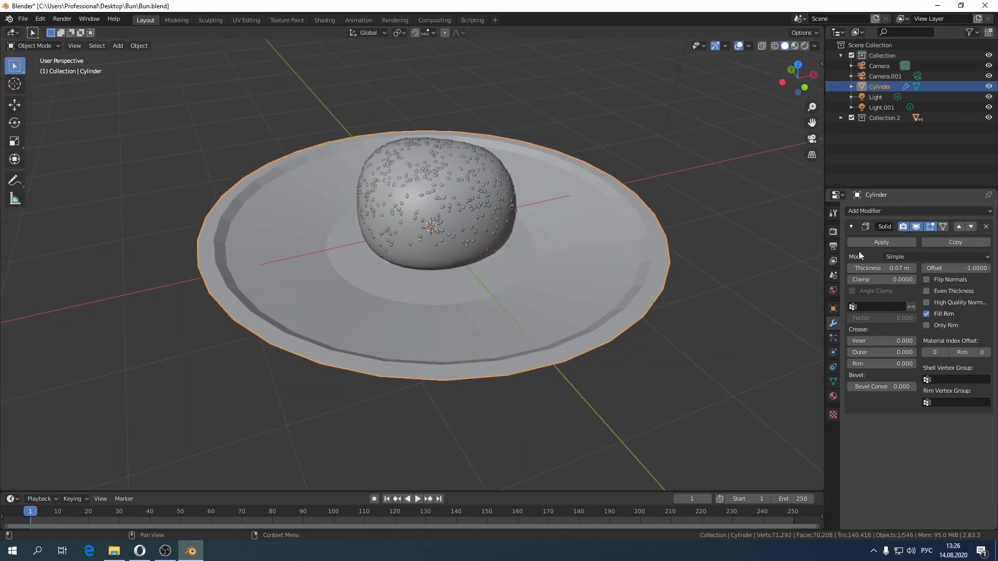
pyautogui.click(881, 242)
# - Bevel the edge loop along the inner edge of the plate's rim with 2 segments, about 0.012 m wide
pyautogui.press('Tab')
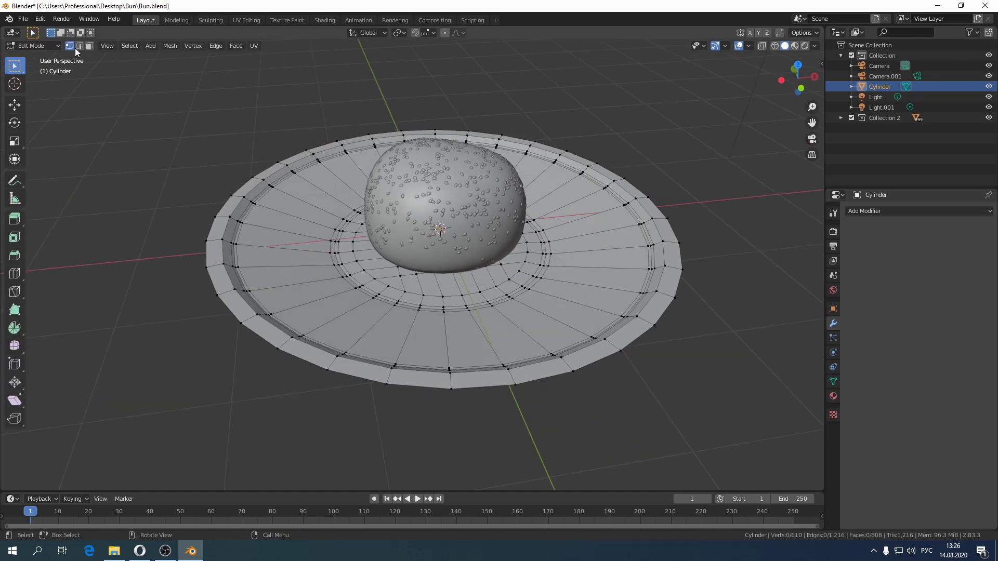
pyautogui.scroll(3, 209, 238)
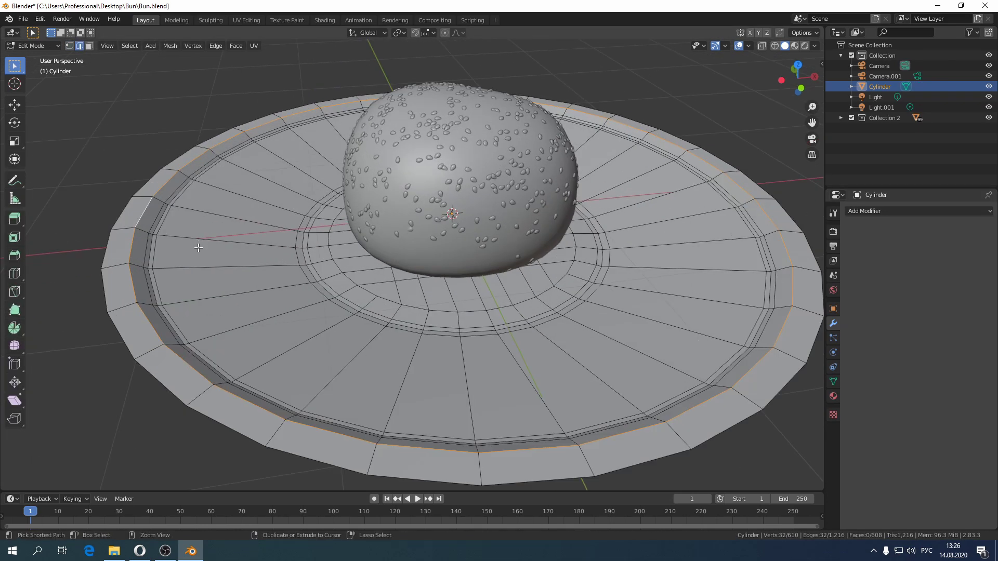
pyautogui.hotkey('ctrl', 'b')
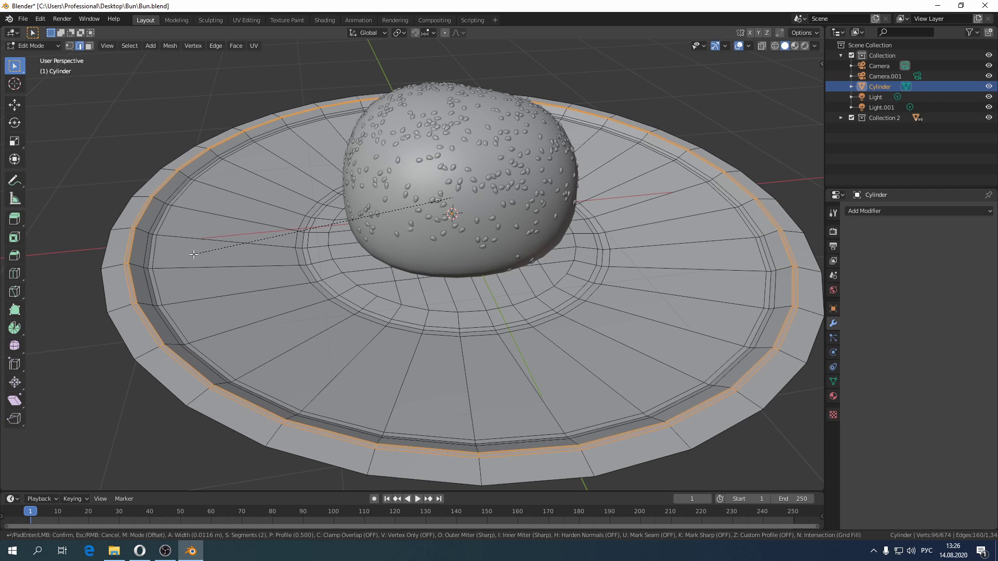
pyautogui.click(193, 254)
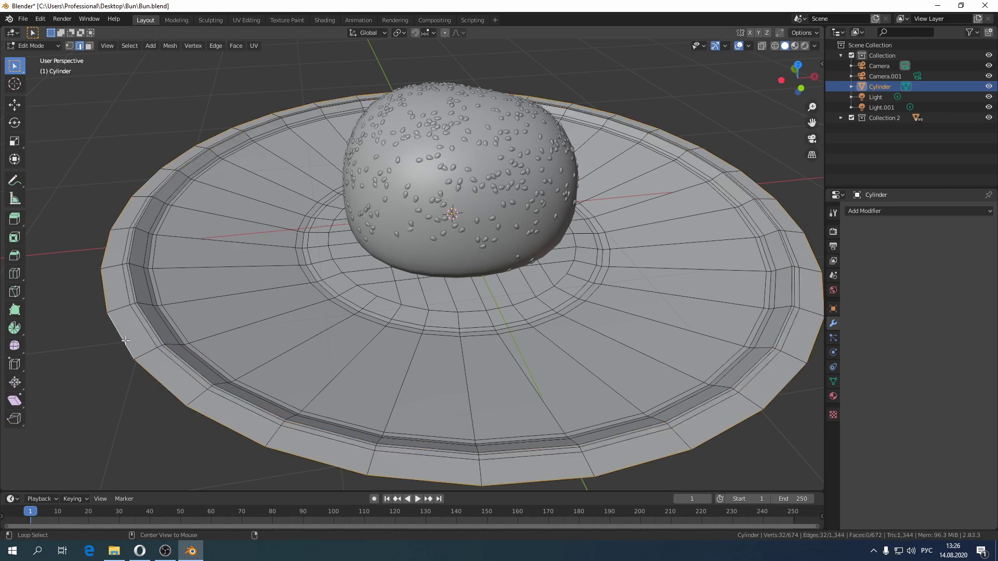
pyautogui.moveTo(142, 294); pyautogui.dragTo(147, 315, button='middle')
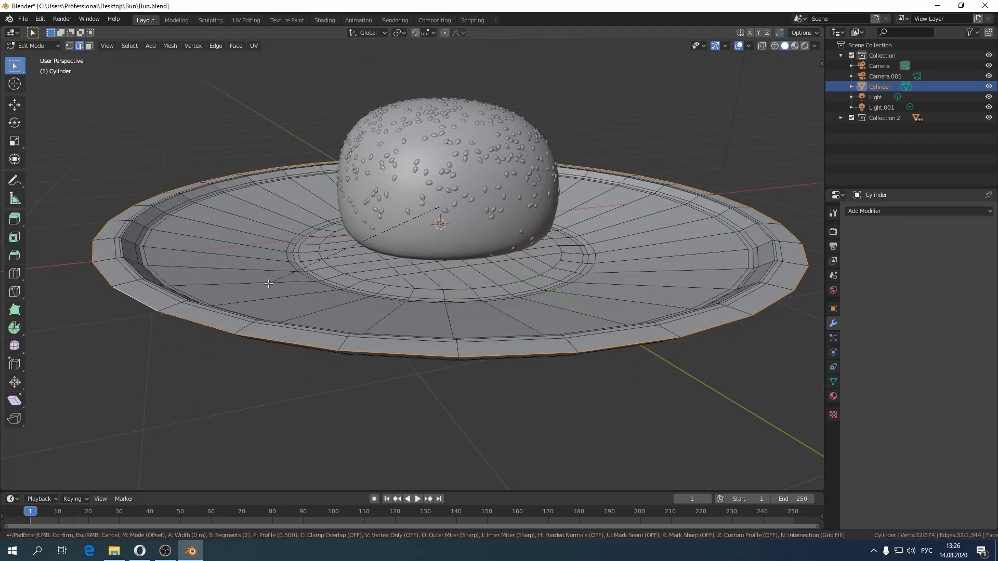
pyautogui.moveTo(484, 358); pyautogui.dragTo(229, 155, button='middle')
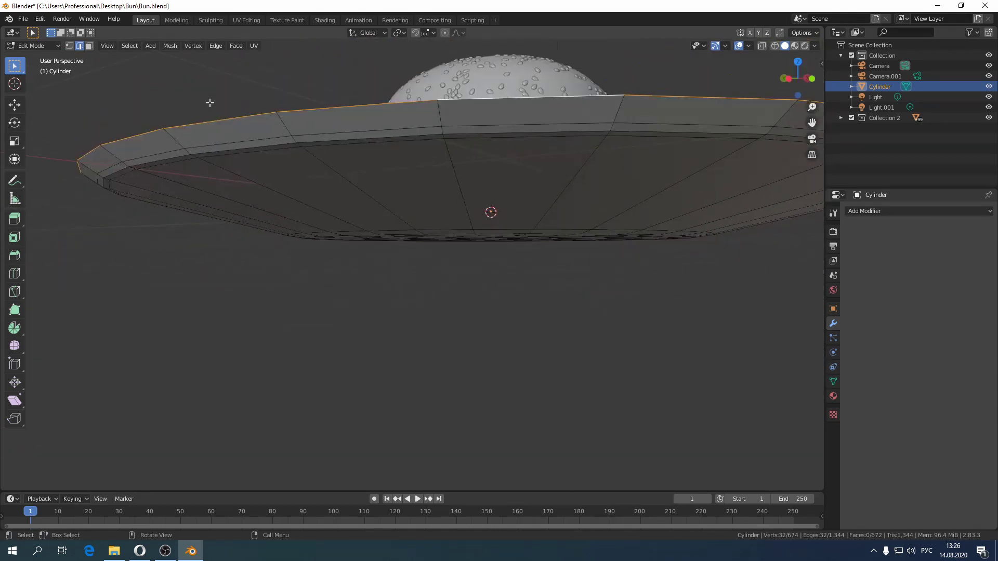
pyautogui.scroll(1, 328, 482)
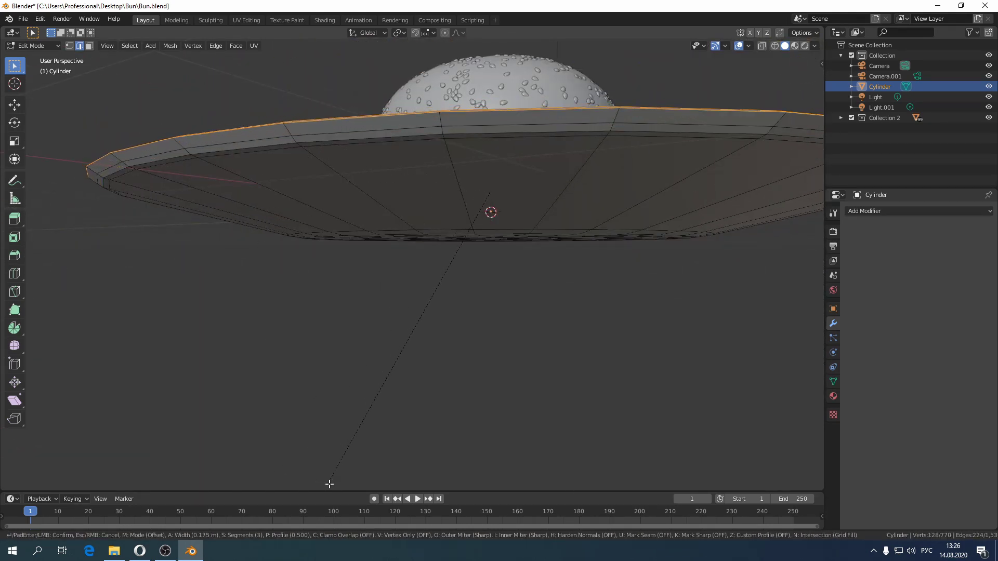
pyautogui.click(331, 484)
# - Bevel the plate's outer rim edge loop with 3 segments, about 0.01 m wide, then clear the loop selection
pyautogui.moveTo(274, 406); pyautogui.dragTo(191, 341, button='middle')
pyautogui.hotkey('ctrl', 'b')
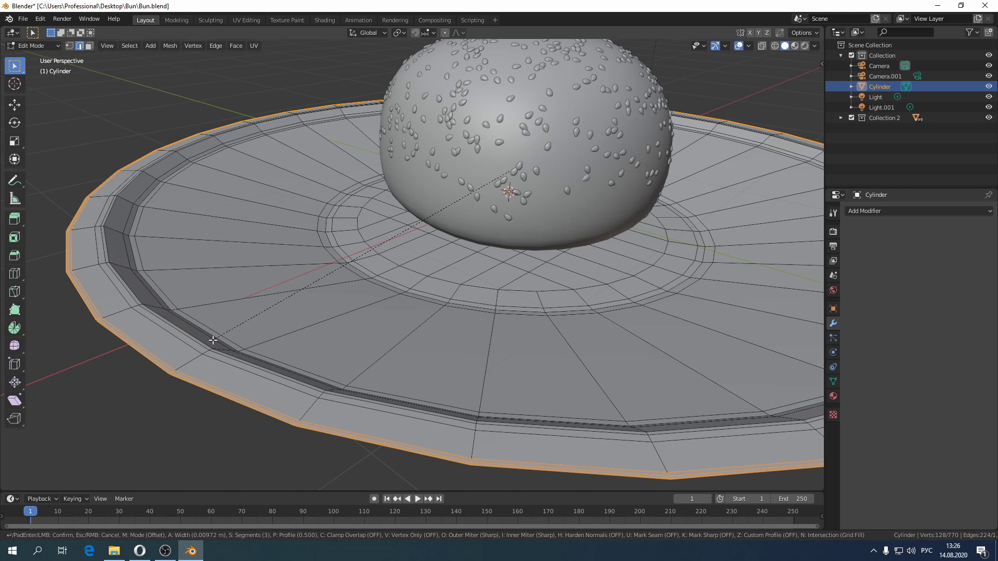
pyautogui.click(213, 341)
pyautogui.scroll(-3, 213, 341)
pyautogui.moveTo(268, 338); pyautogui.dragTo(269, 384, button='middle')
pyautogui.click(278, 405)
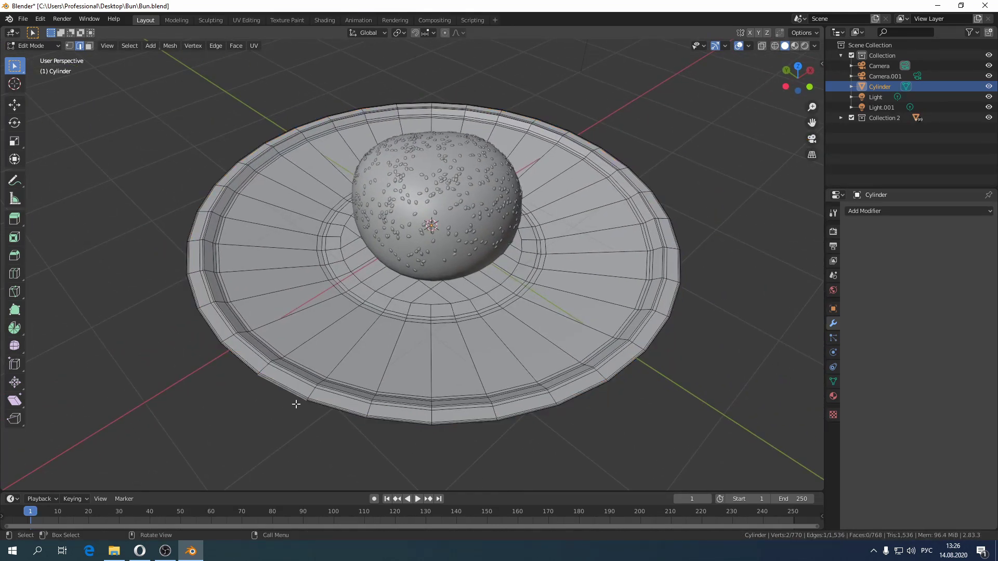
# - Return to Object Mode, add a Subdivision Surface modifier to the plate and apply it
pyautogui.press('Tab')
pyautogui.moveTo(330, 373); pyautogui.dragTo(524, 375, button='middle')
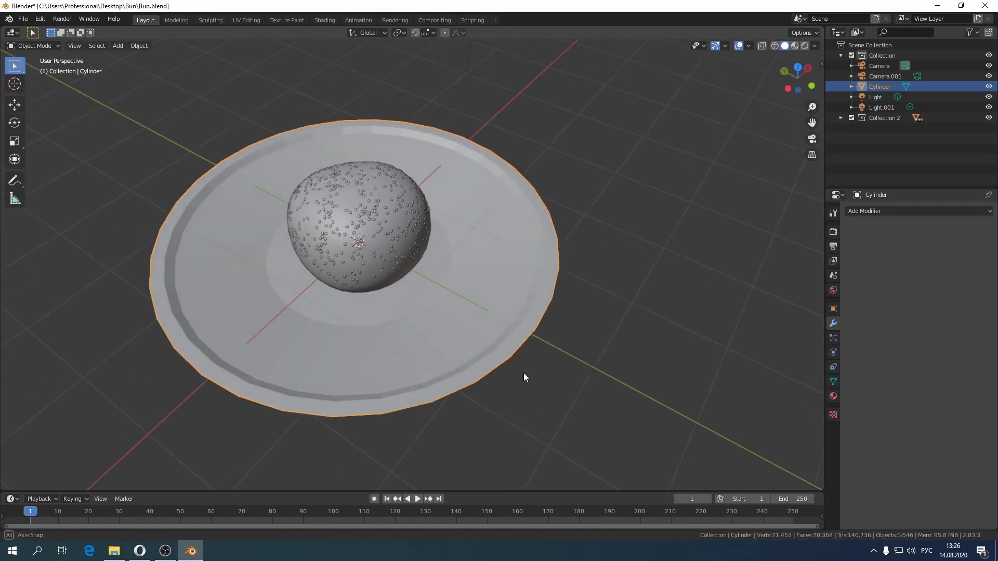
pyautogui.click(897, 213)
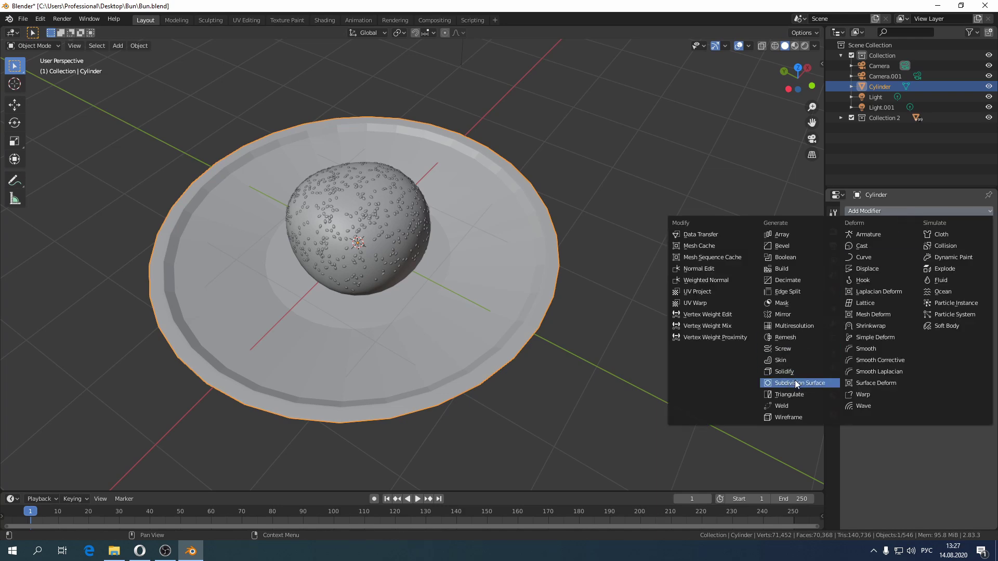
pyautogui.click(797, 383)
pyautogui.click(911, 242)
pyautogui.moveTo(486, 311); pyautogui.dragTo(592, 354, button='middle')
pyautogui.press('Tab')
pyautogui.press('Tab')
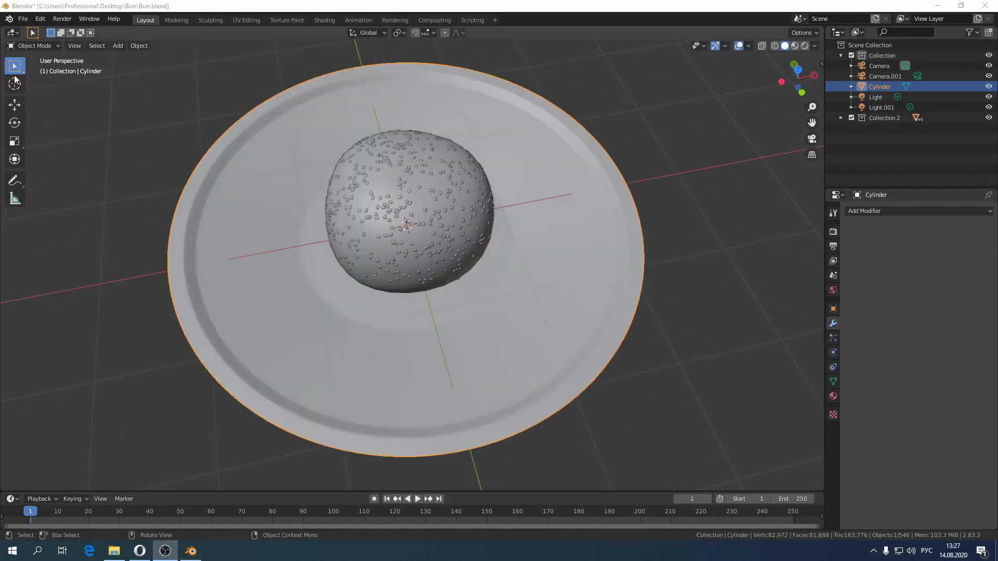
# - Select the bun together with its seeds and scale it to about 0.91
pyautogui.moveTo(14, 79); pyautogui.dragTo(297, 118, button='middle')
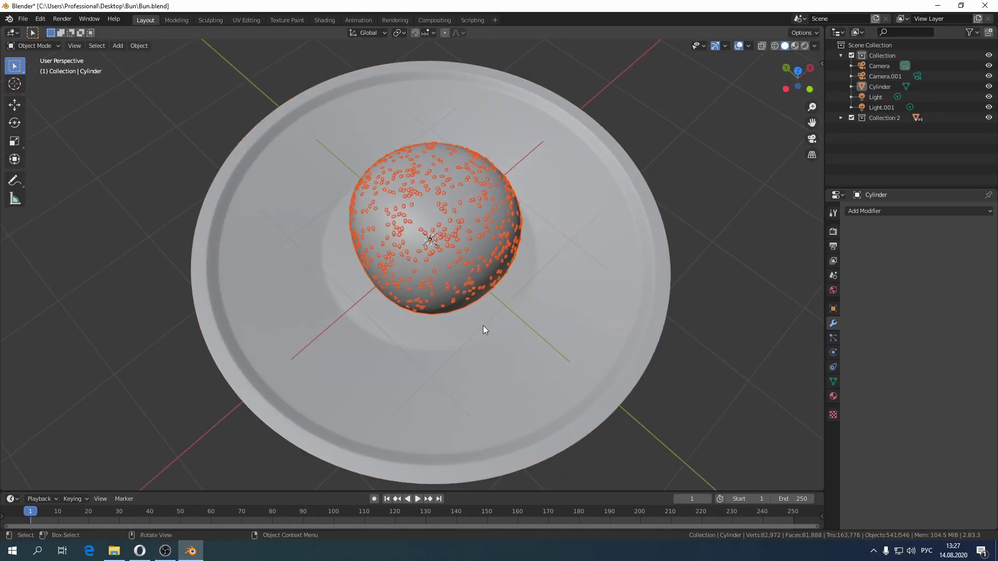
pyautogui.press('s')
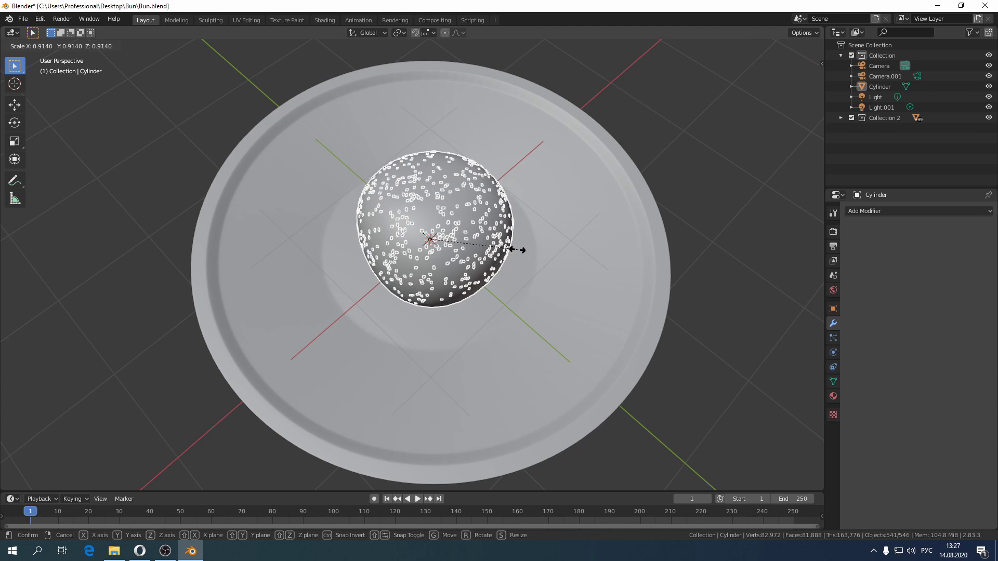
pyautogui.click(493, 276)
pyautogui.moveTo(494, 275); pyautogui.dragTo(495, 291, button='middle')
# - Move the seeded bun from the plate's centre toward the rim and adjust its height on the plate
pyautogui.press('g')
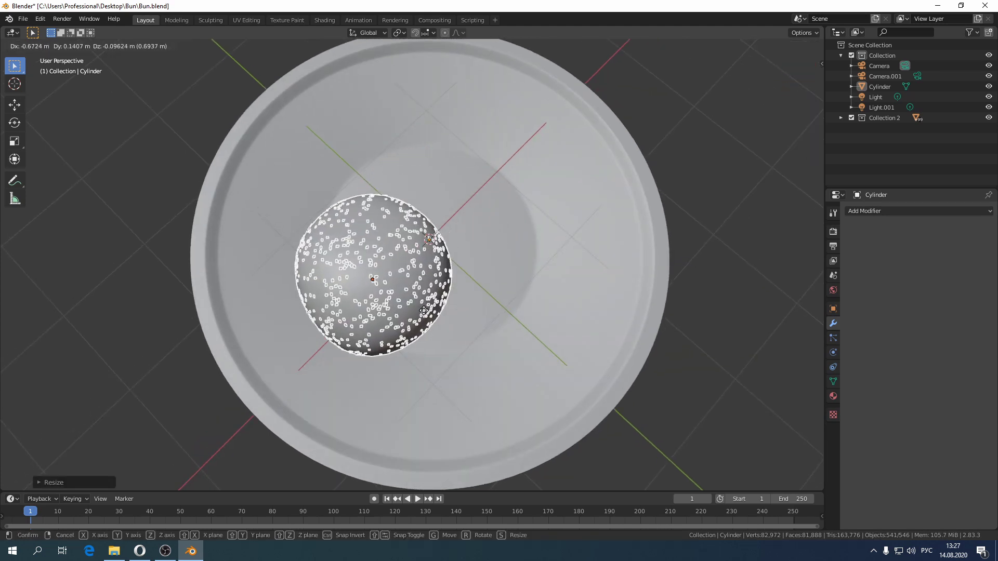
pyautogui.click(416, 364)
pyautogui.moveTo(416, 364)
pyautogui.mouseDown(button='middle')
pyautogui.moveTo(401, 301)
pyautogui.moveTo(431, 261)
pyautogui.moveTo(414, 304)
pyautogui.moveTo(416, 348)
pyautogui.mouseUp(button='middle')
pyautogui.press('g')
pyautogui.press('z')
pyautogui.click(419, 270)
# - Duplicate the seeded bun about 1.3 m along X and -0.7 m along Y, adjusting the copy's height and rotation
pyautogui.hotkey('shift', 'd')
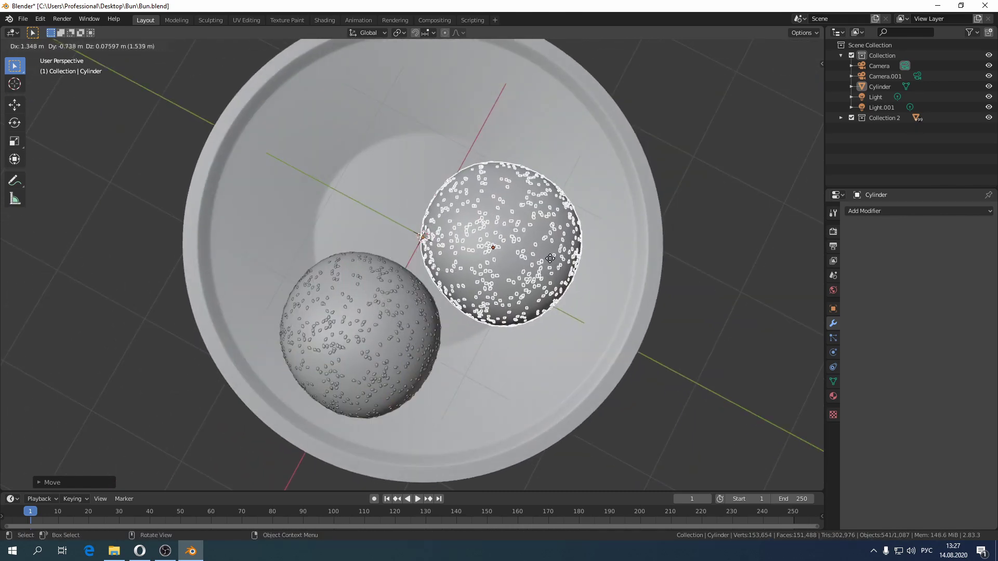
pyautogui.click(546, 267)
pyautogui.moveTo(545, 267); pyautogui.dragTo(411, 209, button='middle')
pyautogui.press('g')
pyautogui.press('z')
pyautogui.click(500, 260)
pyautogui.press('r')
pyautogui.click(535, 298)
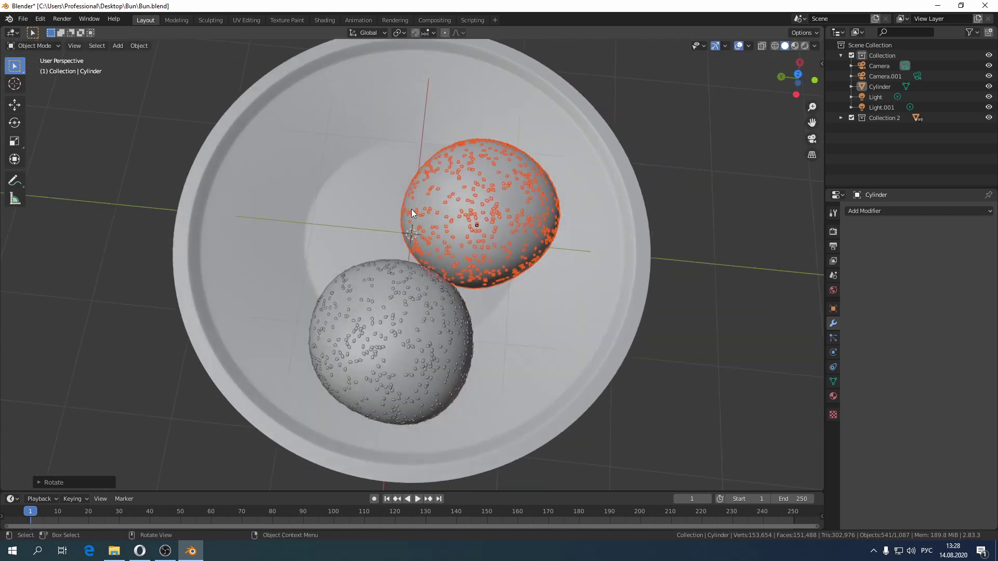
# - Duplicate the second bun into the free space beside the other two, adjusting the third bun's height and rotation
pyautogui.hotkey('shift', 'd')
pyautogui.click(251, 170)
pyautogui.moveTo(251, 170); pyautogui.dragTo(439, 196, button='middle')
pyautogui.press('r')
pyautogui.click(362, 181)
pyautogui.press('g')
pyautogui.press('z')
pyautogui.click(362, 177)
pyautogui.press('r')
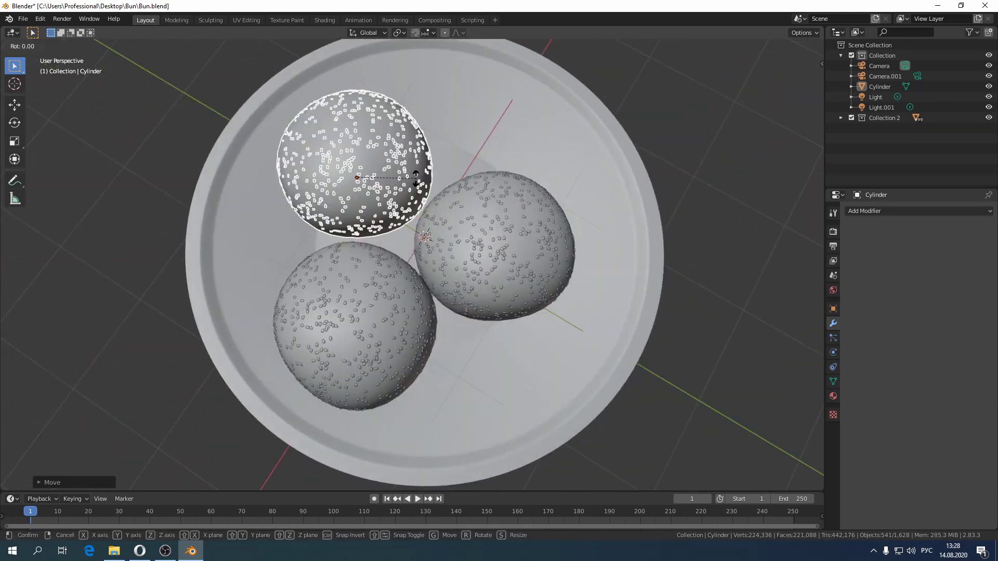
pyautogui.click(403, 278)
pyautogui.moveTo(401, 274); pyautogui.dragTo(439, 242, button='middle')
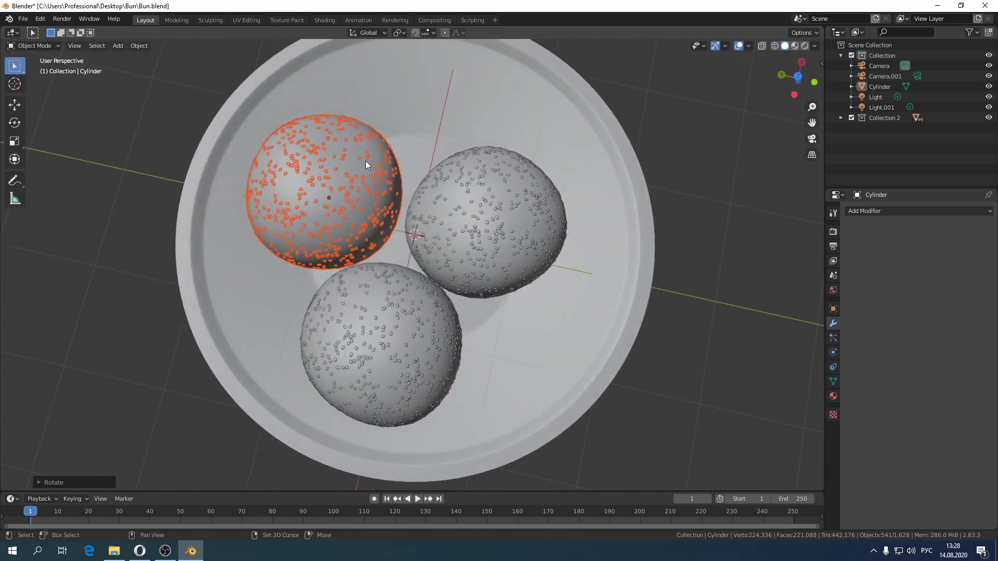
# - Duplicate the third bun and place the copy near the rim behind the second bun
pyautogui.hotkey('shift', 'd')
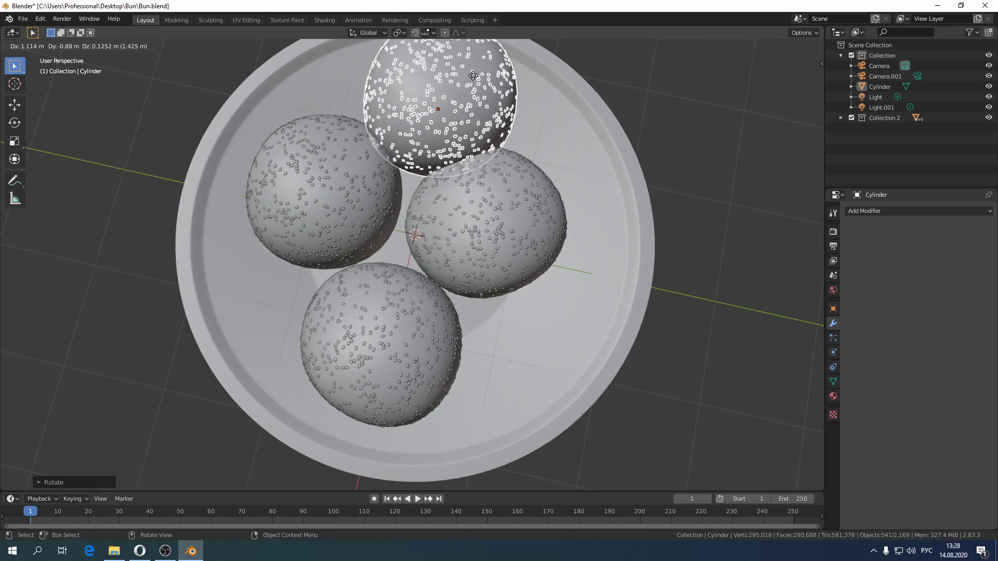
pyautogui.click(462, 123)
pyautogui.moveTo(461, 123); pyautogui.dragTo(626, 195, button='middle')
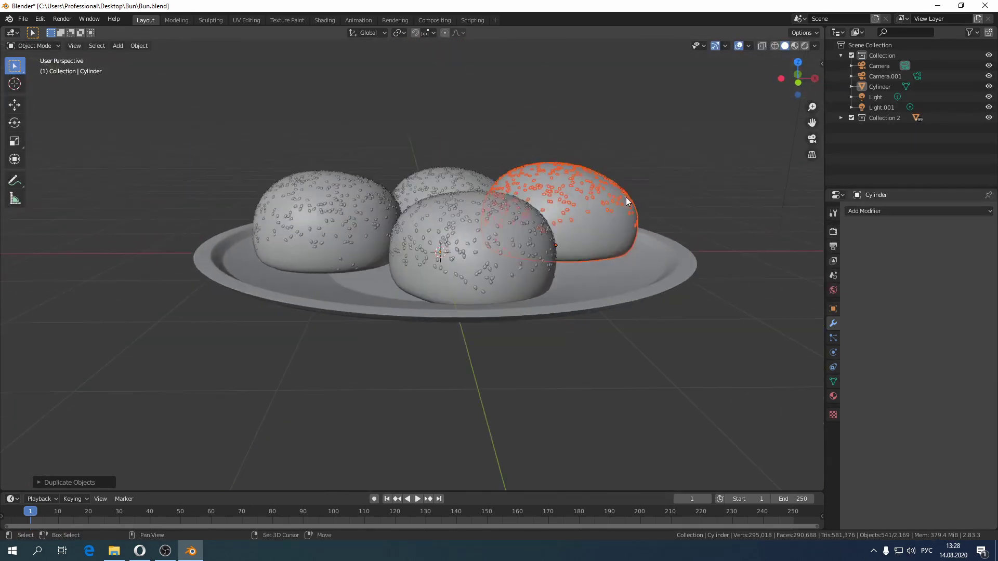
pyautogui.scroll(4, 469, 223)
pyautogui.moveTo(482, 212); pyautogui.dragTo(485, 185, button='middle')
# - Tilt the fourth bun and raise it so it leans on the plate's rim
pyautogui.press('r')
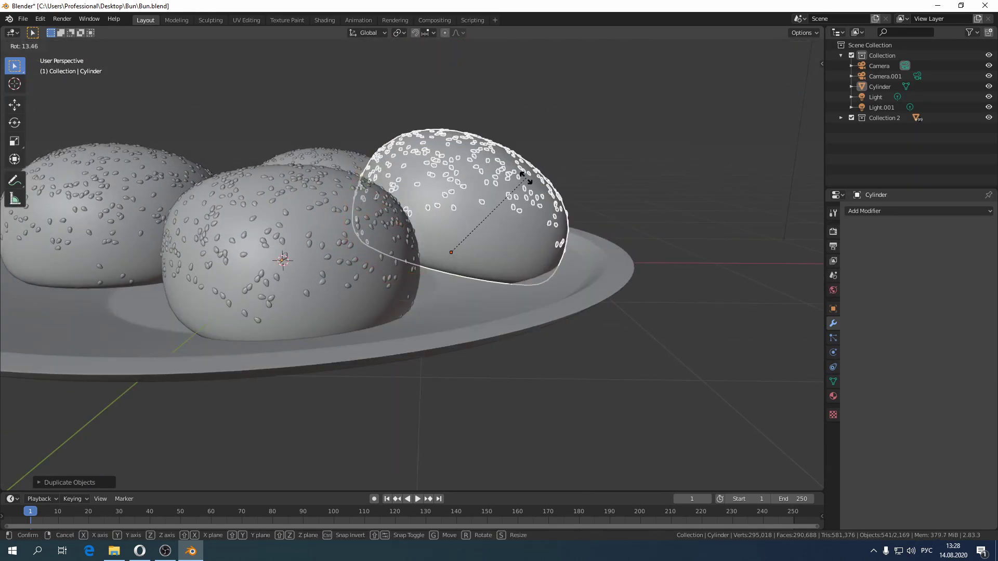
pyautogui.click(522, 191)
pyautogui.press('g')
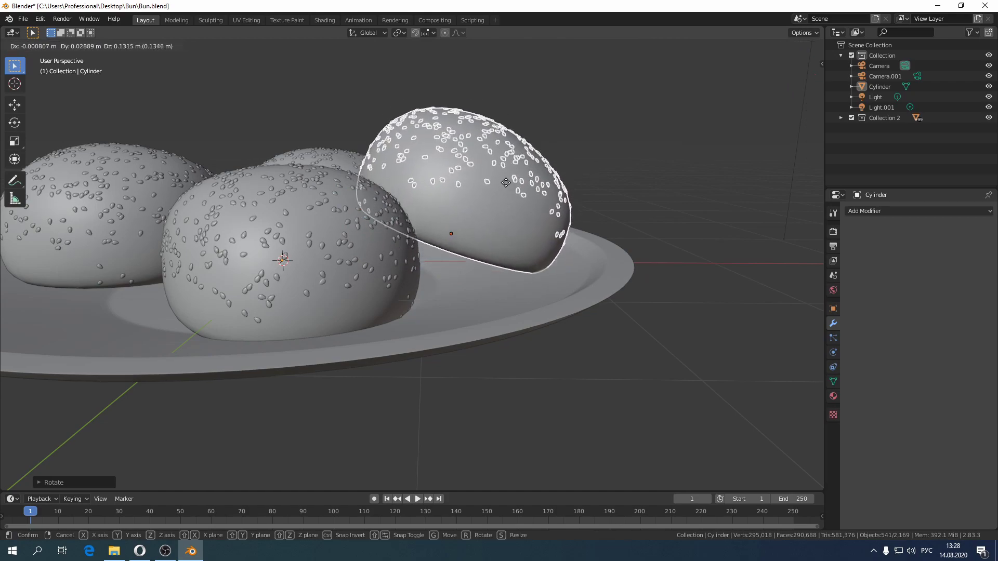
pyautogui.click(502, 179)
pyautogui.moveTo(503, 179); pyautogui.dragTo(290, 207, button='middle')
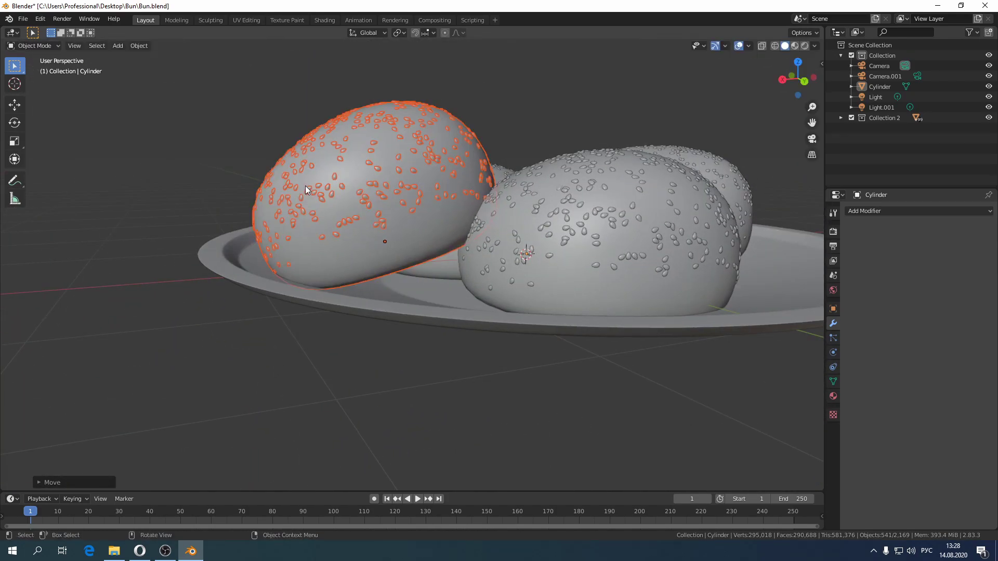
pyautogui.press('r')
pyautogui.click(329, 181)
pyautogui.press('g')
pyautogui.click(335, 169)
pyautogui.moveTo(335, 169); pyautogui.dragTo(680, 266, button='middle')
# - Examine the arrangement of the four buns on the plate from several angles
pyautogui.scroll(-5, 598, 307)
pyautogui.moveTo(532, 344); pyautogui.dragTo(516, 298, button='middle')
pyautogui.click(501, 258)
pyautogui.hotkey('ctrl', 'z')
pyautogui.click(513, 263)
pyautogui.keyDown('shift'); pyautogui.moveTo(432, 384); pyautogui.dragTo(475, 337, button='middle'); pyautogui.keyUp('shift')
pyautogui.moveTo(311, 296); pyautogui.dragTo(535, 464)
pyautogui.moveTo(520, 452); pyautogui.dragTo(418, 370, button='middle')
# - Scale the plate to about 0.97 and reposition it beneath the buns
pyautogui.click(585, 416)
pyautogui.scroll(-1, 584, 416)
pyautogui.moveTo(585, 416); pyautogui.dragTo(542, 397, button='middle')
pyautogui.click(542, 397)
pyautogui.press('s')
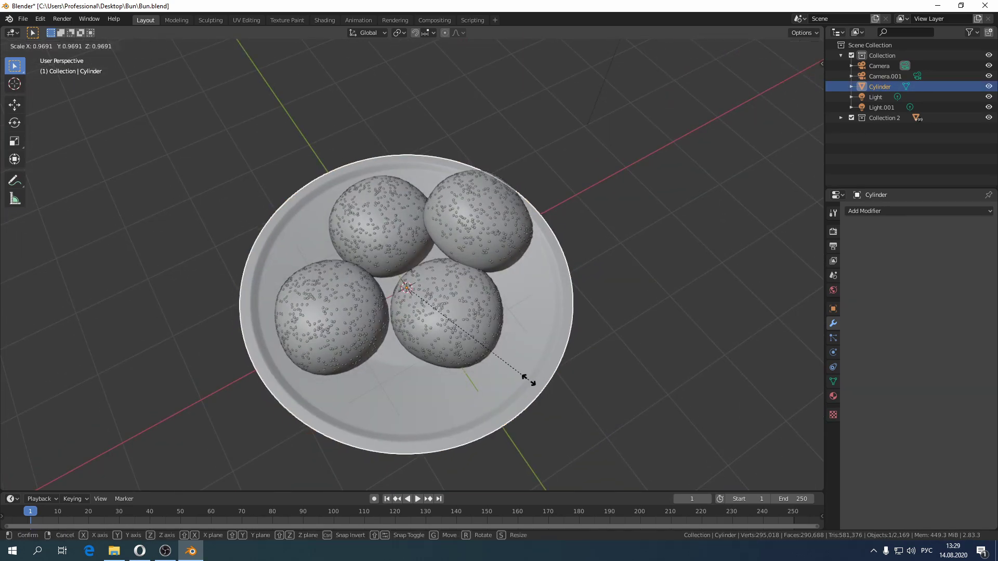
pyautogui.click(528, 380)
pyautogui.moveTo(527, 377); pyautogui.dragTo(525, 295, button='middle')
pyautogui.press('g')
pyautogui.click(521, 339)
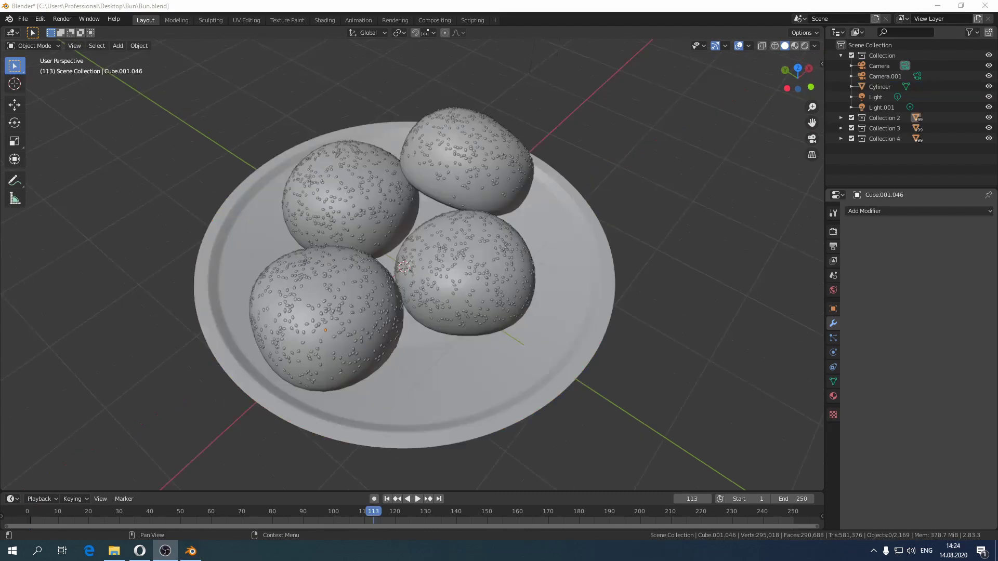
# - Select only the sesame seeds on all four buns, using wireframe display to exclude the bun bodies and plate
pyautogui.moveTo(189, 94); pyautogui.dragTo(638, 396)
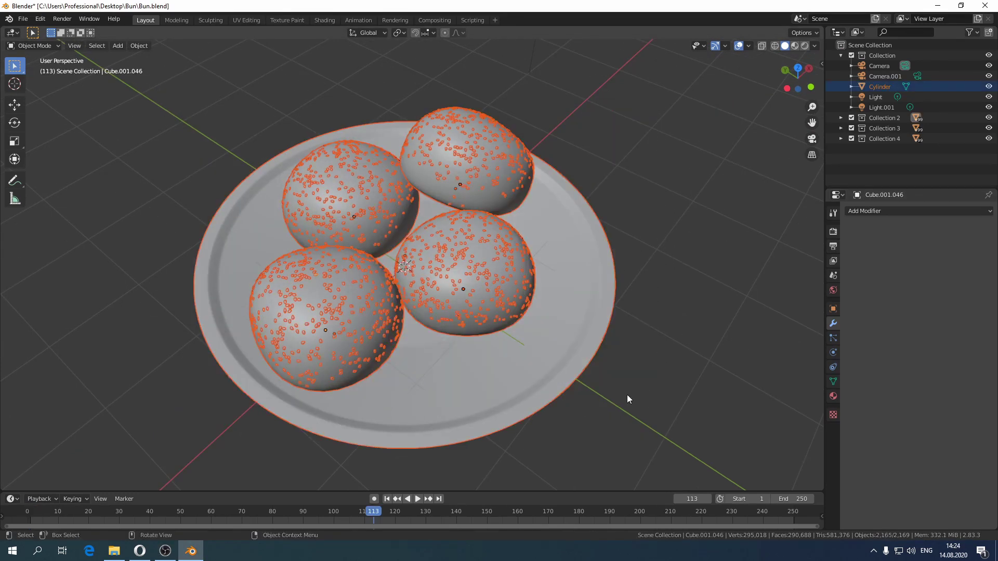
pyautogui.keyDown('shift'); pyautogui.click(353, 291); pyautogui.keyUp('shift')
pyautogui.click(779, 46)
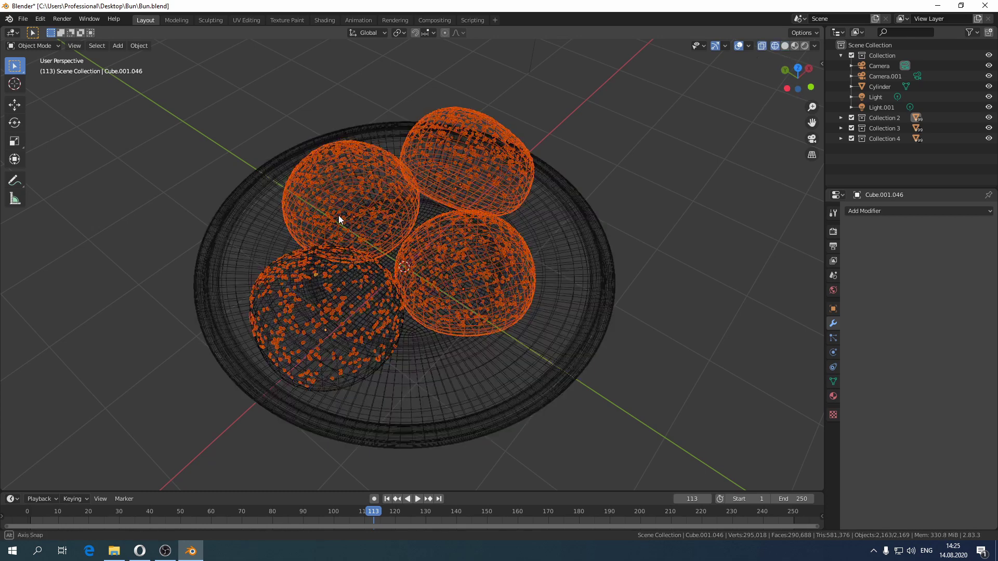
pyautogui.scroll(6, 338, 217)
pyautogui.keyDown('shift'); pyautogui.click(361, 226); pyautogui.keyUp('shift')
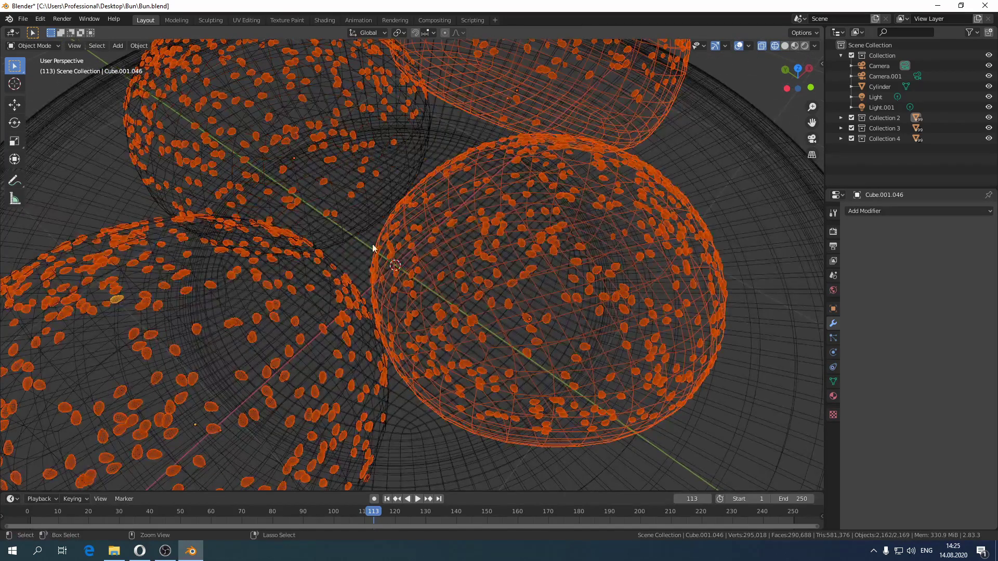
pyautogui.keyDown('ctrl'); pyautogui.moveTo(583, 330); pyautogui.dragTo(582, 330); pyautogui.keyUp('ctrl')
pyautogui.scroll(-2, 565, 228)
pyautogui.scroll(2, 442, 97)
pyautogui.keyDown('ctrl'); pyautogui.moveTo(454, 95); pyautogui.dragTo(471, 102); pyautogui.keyUp('ctrl')
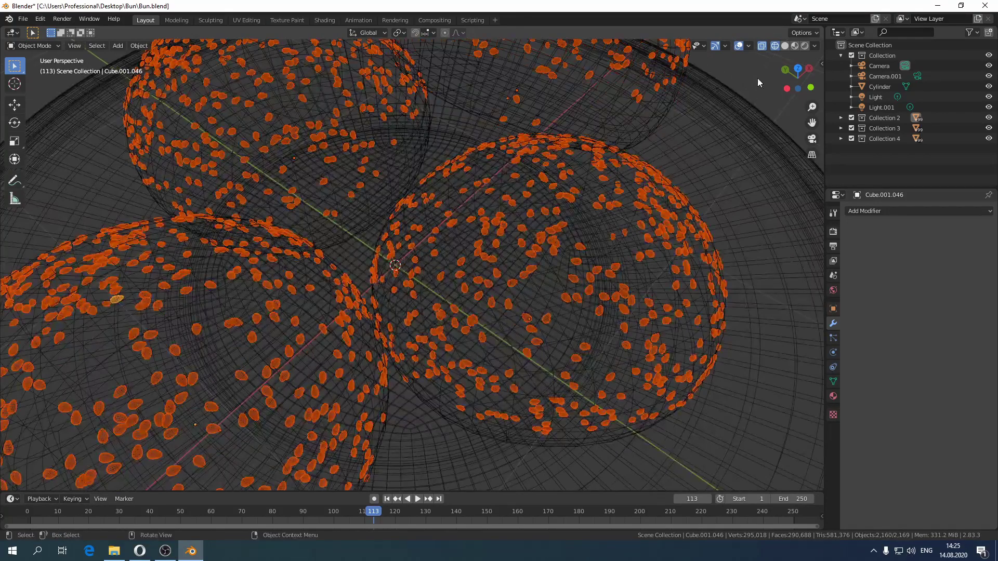
pyautogui.click(785, 46)
pyautogui.scroll(-8, 467, 226)
pyautogui.moveTo(448, 253)
pyautogui.mouseDown(button='middle')
pyautogui.moveTo(432, 251)
pyautogui.moveTo(464, 277)
pyautogui.moveTo(457, 291)
pyautogui.mouseUp(button='middle')
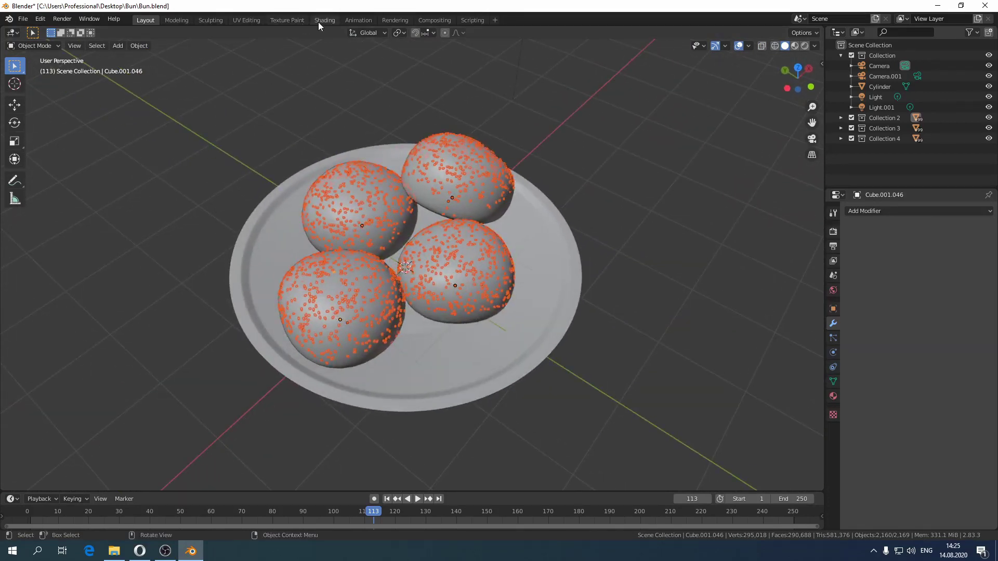
# - Set the seed material's base color to pale cream and switch to the Shading workspace
pyautogui.click(834, 396)
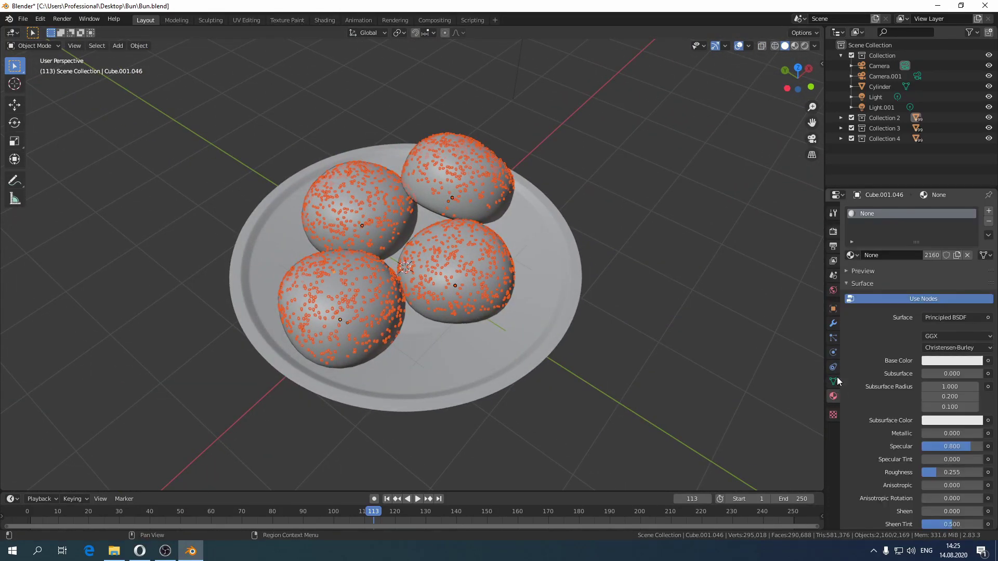
pyautogui.click(935, 361)
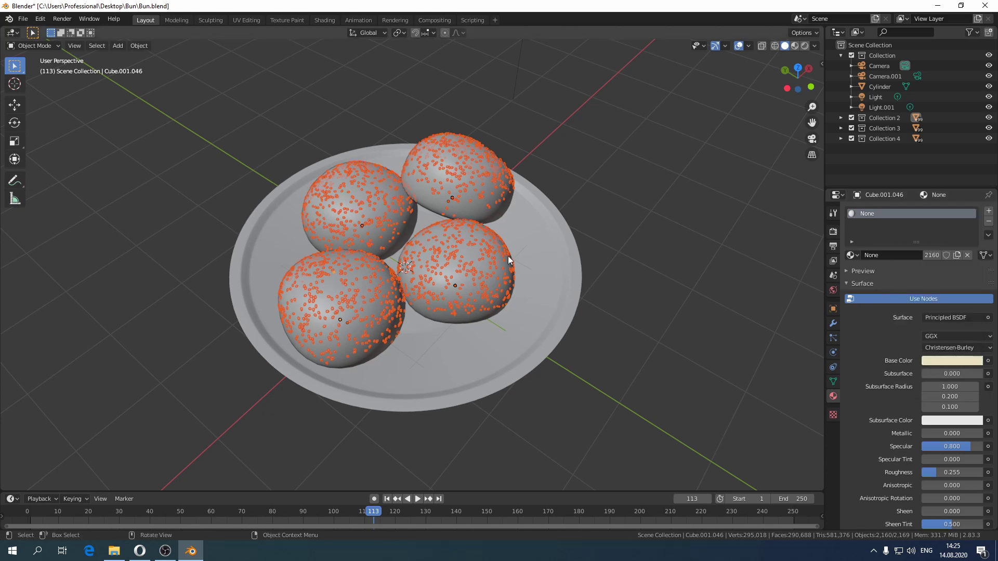
pyautogui.scroll(4, 514, 261)
pyautogui.click(316, 19)
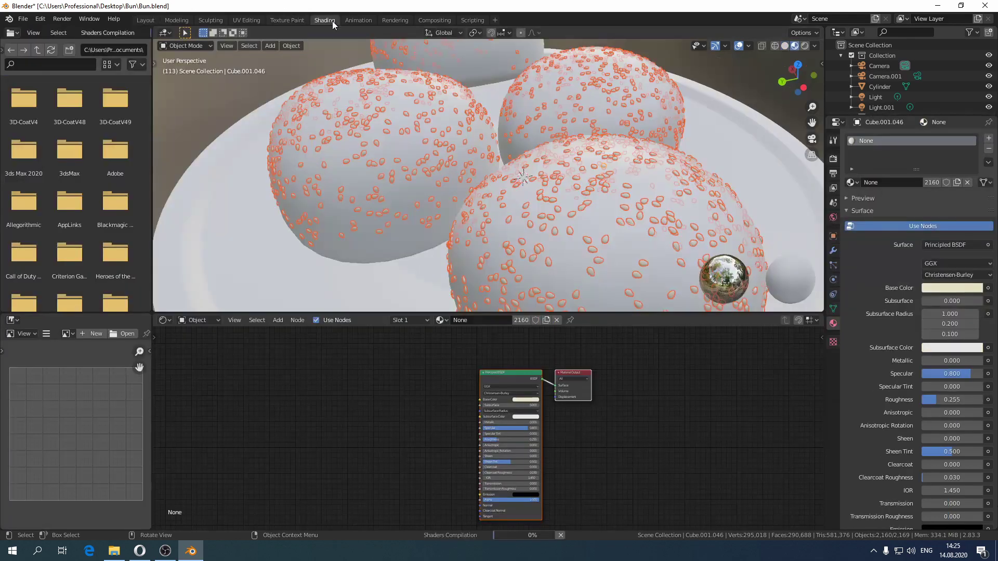
# - Lower the sesame seed material's specular to 0.367 and shift its base color to a more saturated yellowish cream
pyautogui.scroll(6, 576, 171)
pyautogui.scroll(-3, 433, 116)
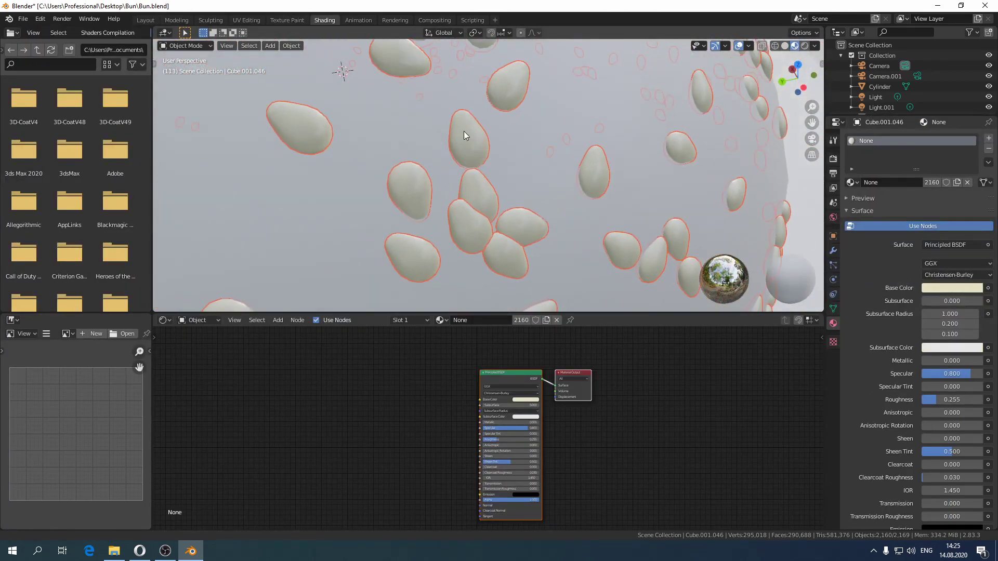
pyautogui.scroll(2, 464, 131)
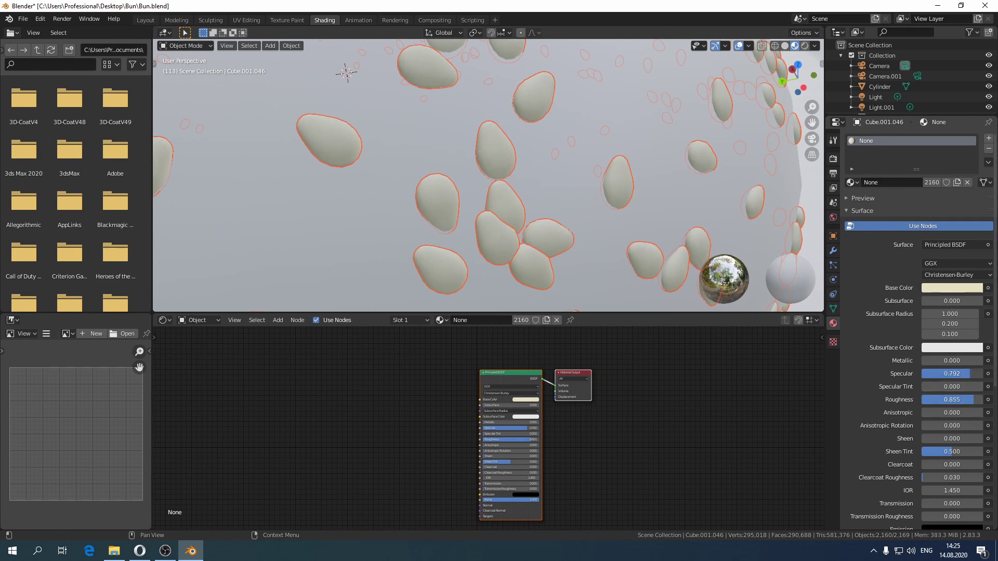
pyautogui.click(940, 289)
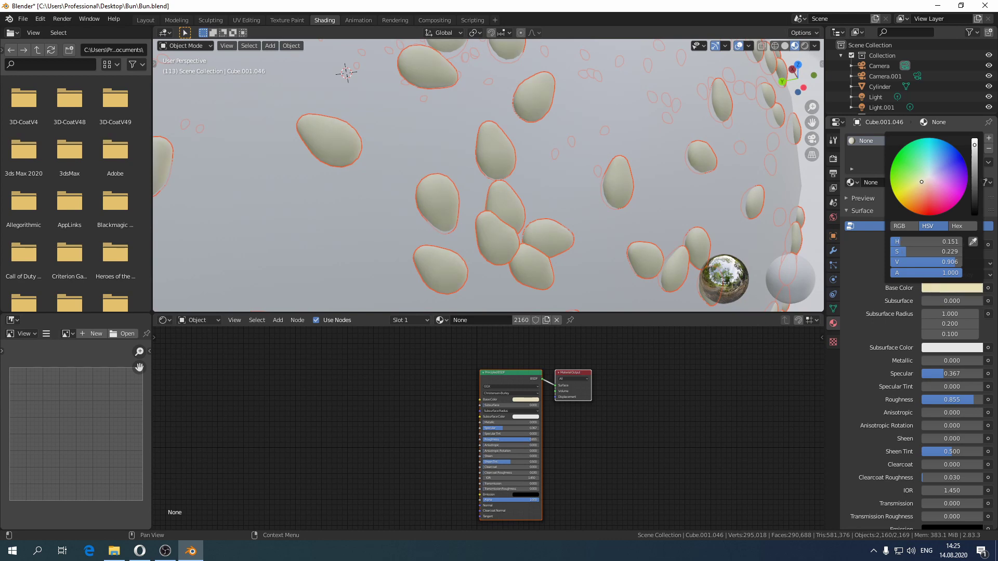
pyautogui.scroll(-6, 542, 138)
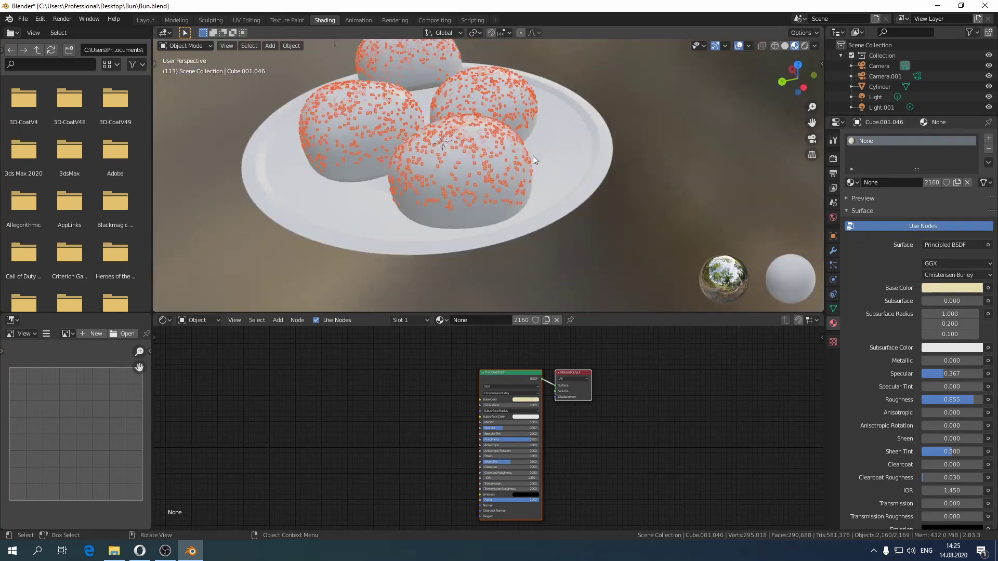
pyautogui.scroll(6, 533, 149)
pyautogui.scroll(-8, 495, 243)
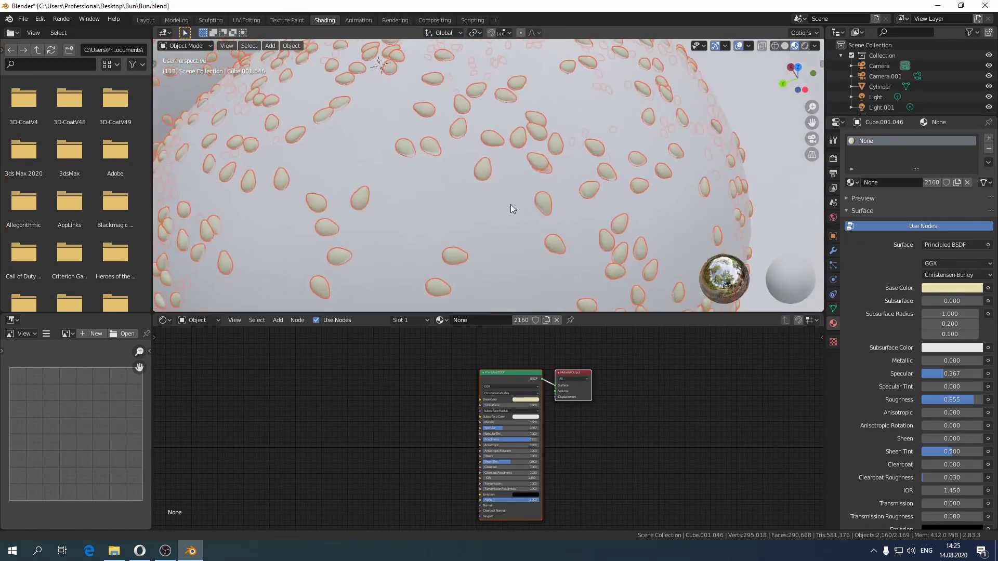
# - Set the sesame seed material's roughness to 0.555 and check the seeds on the buns
pyautogui.scroll(7, 477, 168)
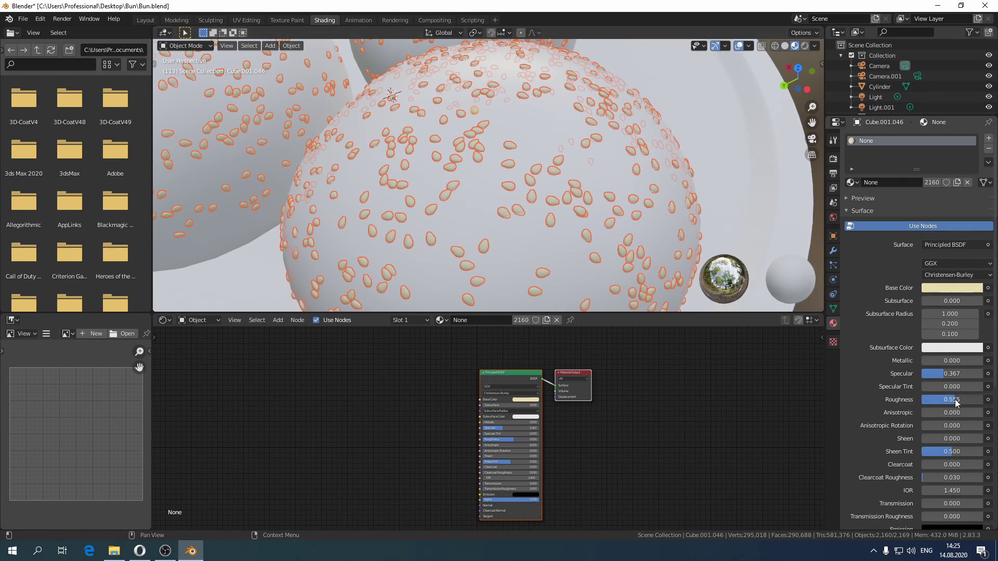
pyautogui.scroll(6, 553, 190)
pyautogui.scroll(-6, 560, 195)
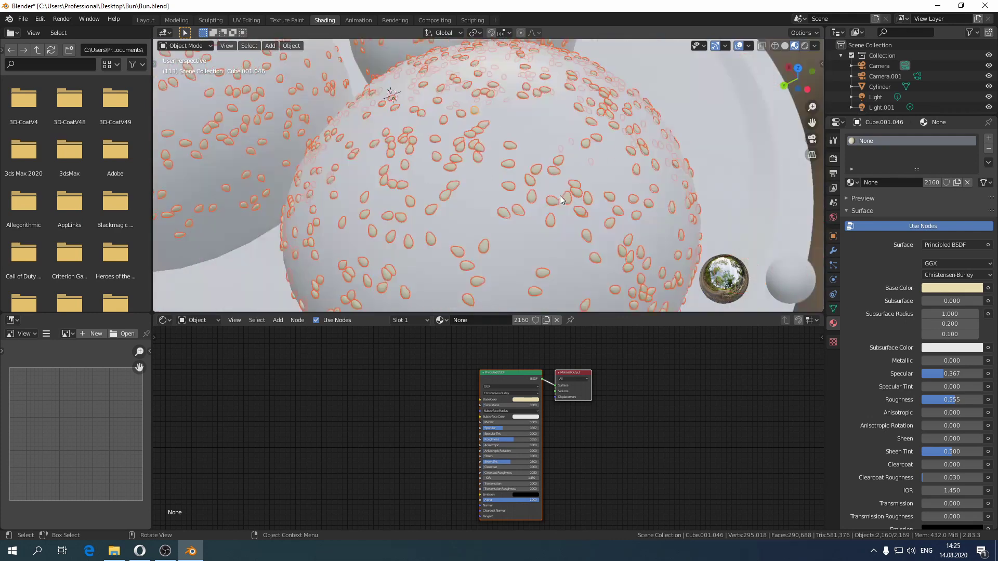
pyautogui.scroll(-3, 560, 202)
pyautogui.scroll(-1, 541, 207)
pyautogui.moveTo(585, 193); pyautogui.dragTo(555, 184, button='middle')
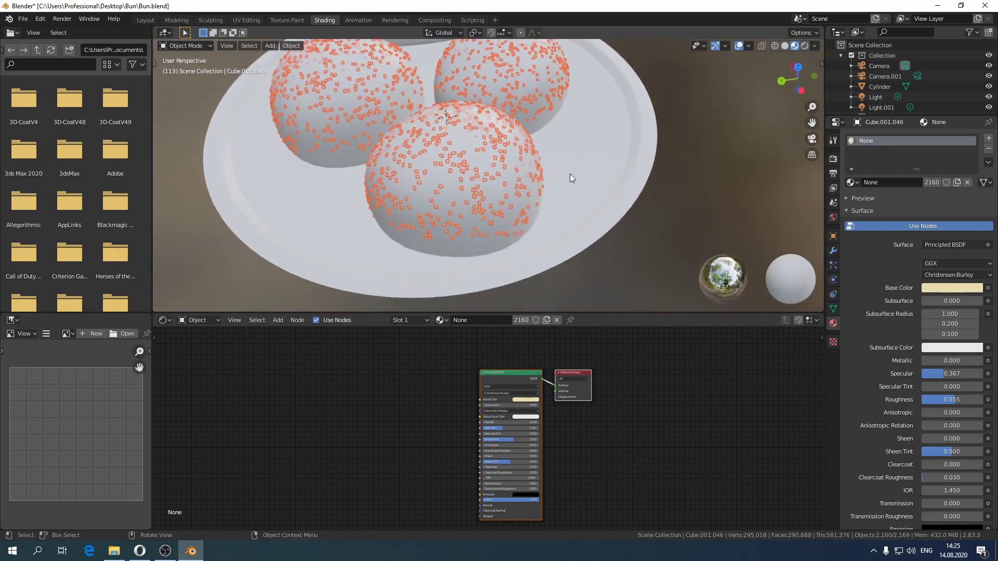
# - Give the plate's material a pale blue base color with hue 0.602 and saturation 0.067, and set its roughness to 0.300
pyautogui.click(609, 145)
pyautogui.click(894, 185)
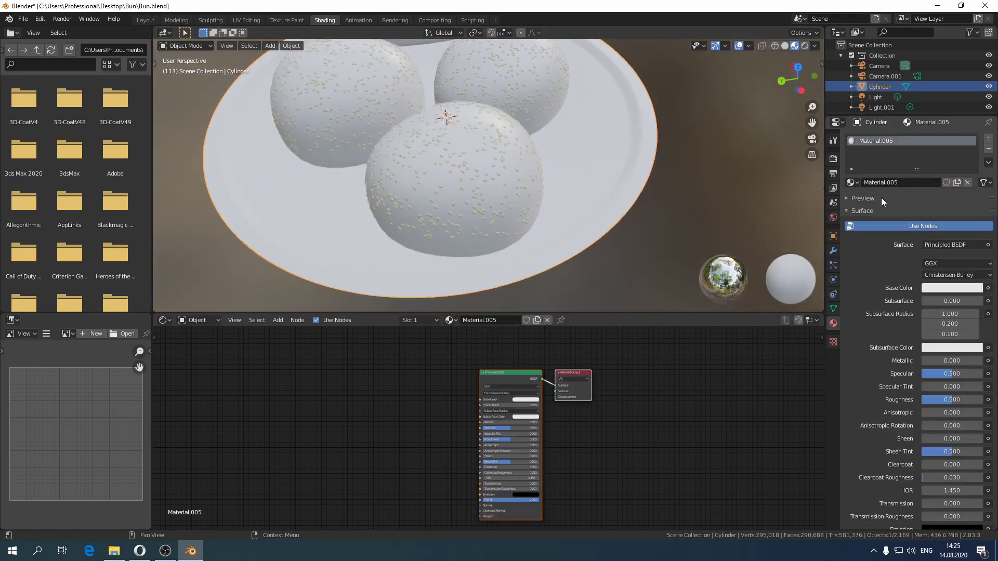
pyautogui.click(945, 289)
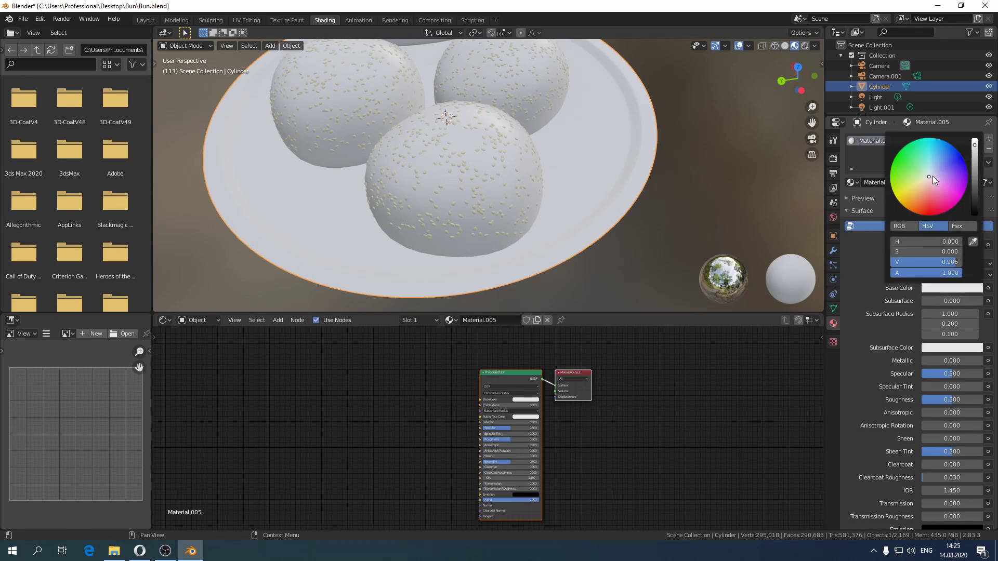
pyautogui.moveTo(930, 176); pyautogui.dragTo(930, 175)
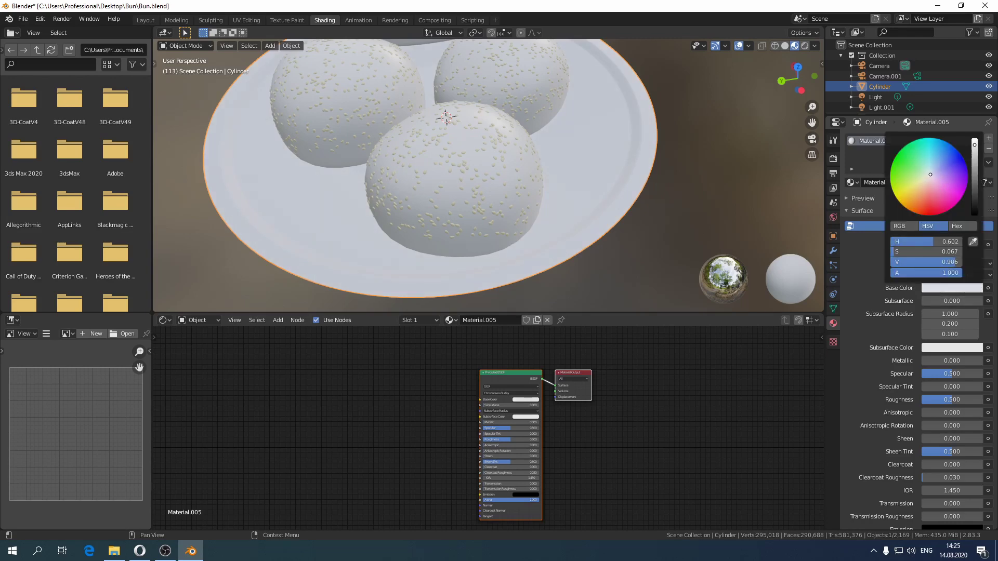
pyautogui.moveTo(567, 161); pyautogui.dragTo(609, 210, button='middle')
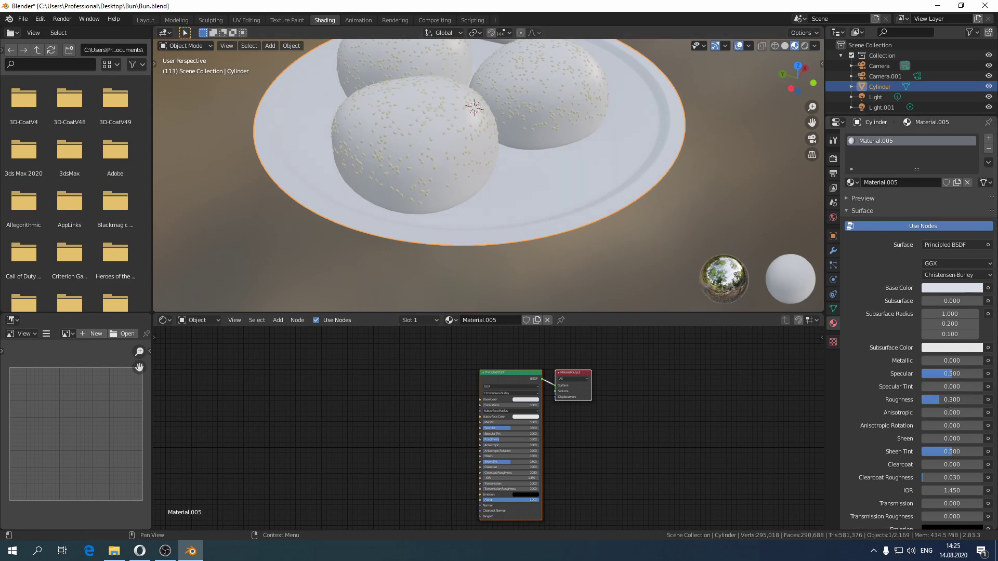
pyautogui.moveTo(940, 400); pyautogui.dragTo(940, 400)
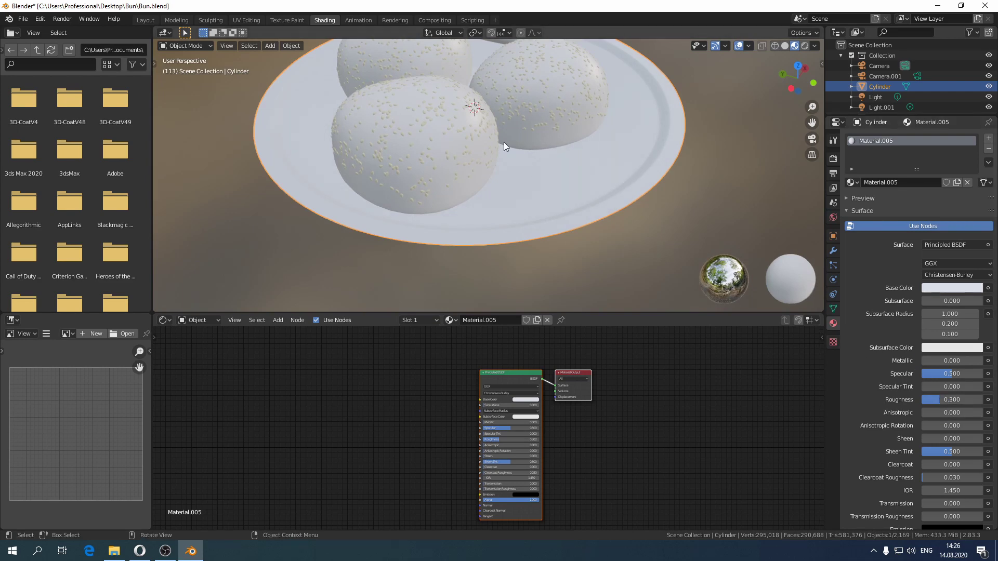
# - Select the four bun bodies in the Layout workspace and return to the Shading workspace
pyautogui.click(150, 20)
pyautogui.moveTo(450, 242)
pyautogui.mouseDown(button='middle')
pyautogui.moveTo(407, 227)
pyautogui.moveTo(401, 211)
pyautogui.moveTo(407, 218)
pyautogui.mouseUp(button='middle')
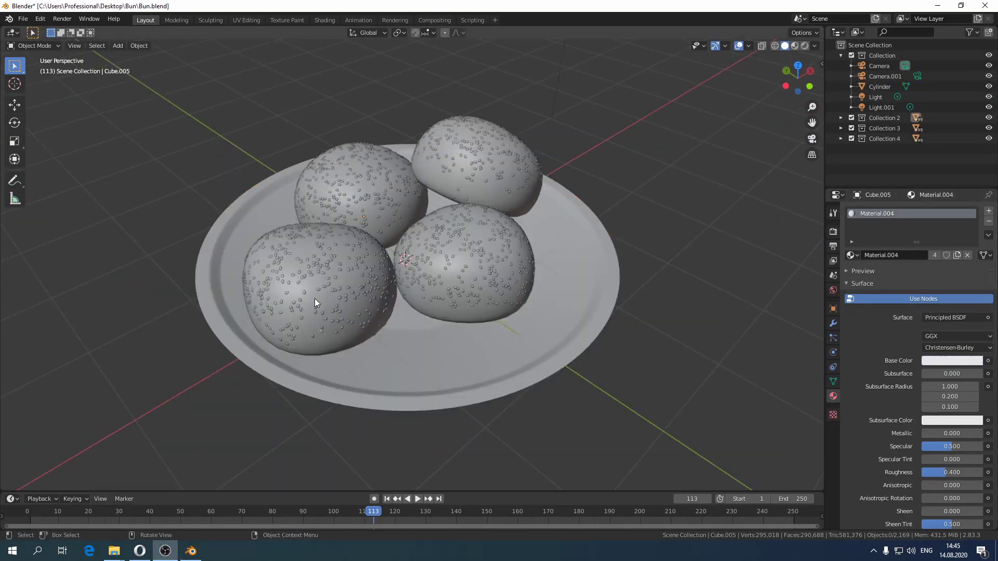
pyautogui.keyDown('shift'); pyautogui.click(410, 298); pyautogui.keyUp('shift')
pyautogui.keyDown('shift'); pyautogui.click(375, 214); pyautogui.keyUp('shift')
pyautogui.keyDown('shift'); pyautogui.click(479, 185); pyautogui.keyUp('shift')
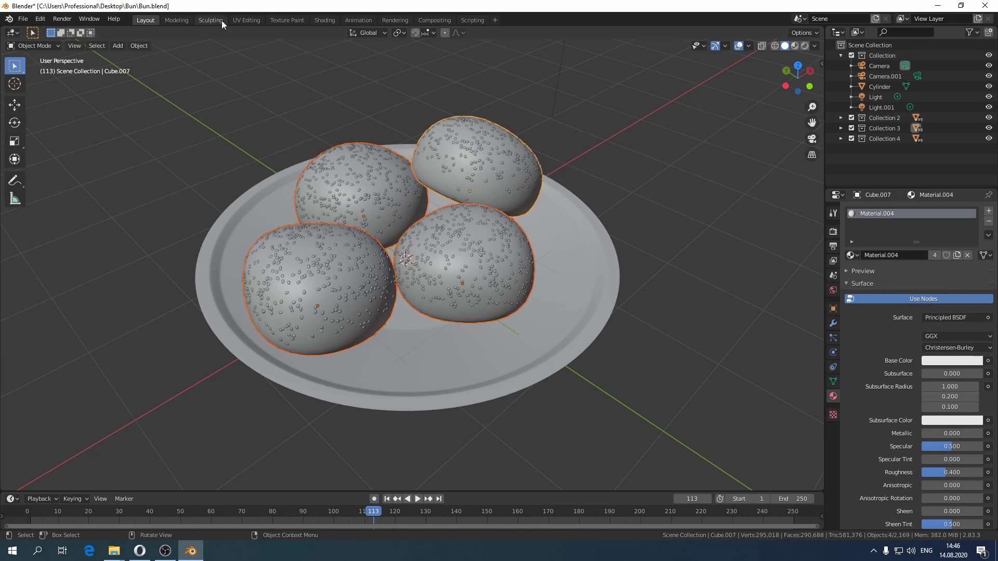
pyautogui.click(325, 20)
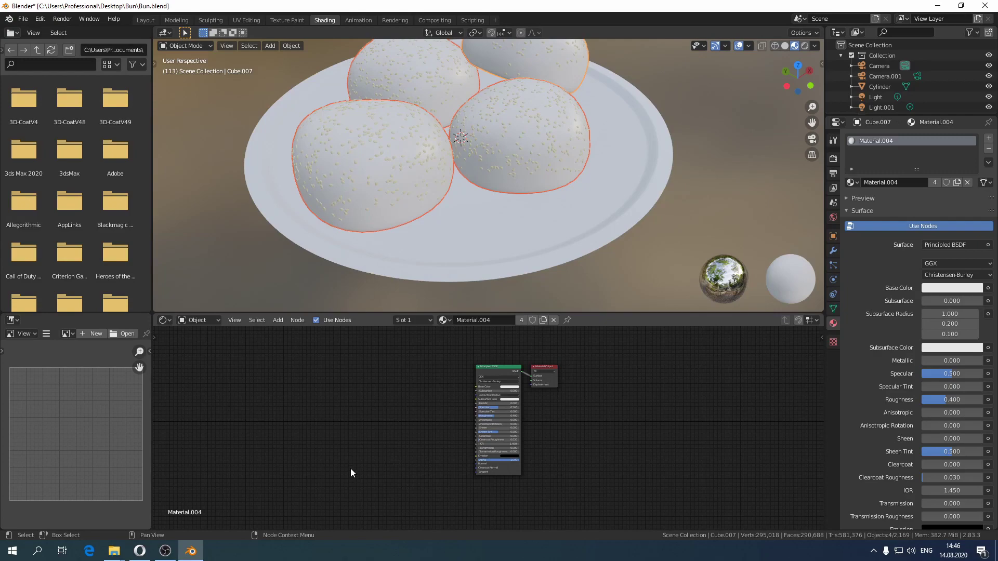
# - Bring Base Colour.png from the Texture folder into the bun material's nodes and connect its color to the Principled BSDF base color
pyautogui.moveTo(116, 556)
pyautogui.click(67, 488)
pyautogui.moveTo(240, 207); pyautogui.dragTo(251, 229)
pyautogui.click(251, 229)
pyautogui.moveTo(225, 179); pyautogui.dragTo(415, 367)
pyautogui.click(408, 106)
pyautogui.scroll(4, 442, 390)
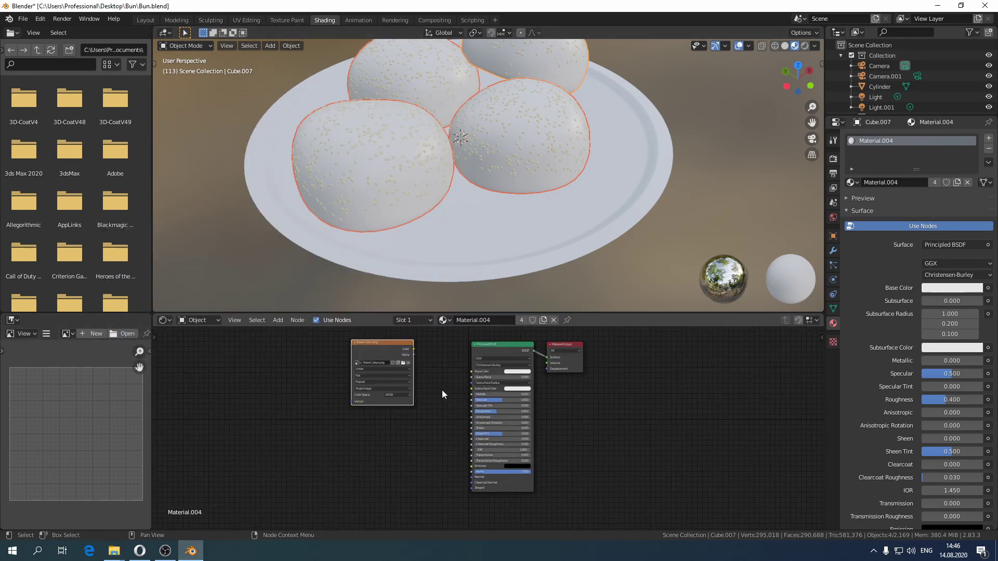
pyautogui.scroll(1, 402, 358)
pyautogui.moveTo(402, 358); pyautogui.dragTo(420, 415, button='middle')
pyautogui.moveTo(386, 360); pyautogui.dragTo(417, 373)
pyautogui.moveTo(472, 396); pyautogui.dragTo(477, 396)
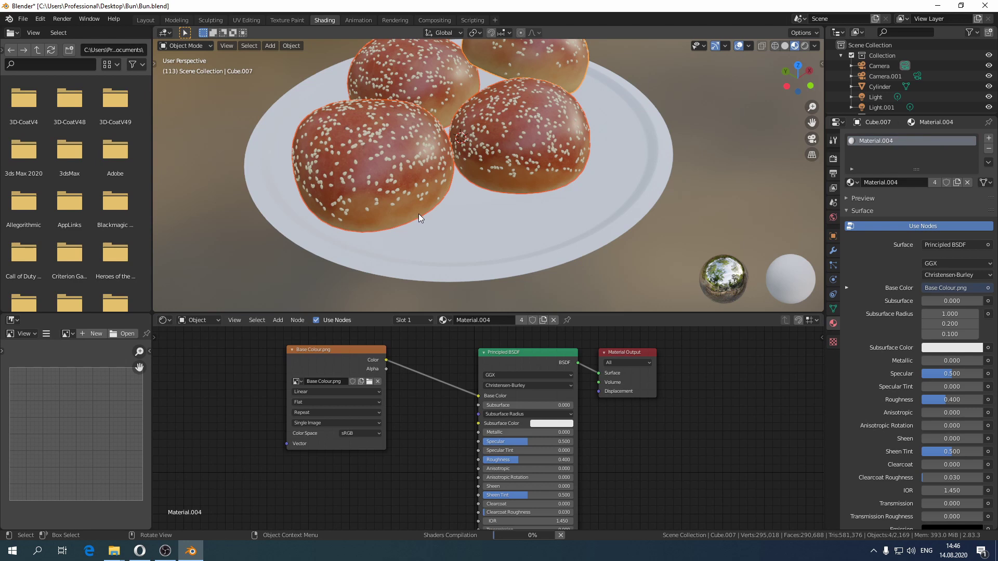
pyautogui.moveTo(463, 132); pyautogui.dragTo(476, 203, button='middle')
pyautogui.scroll(-3, 407, 425)
# - Add Normal.png and Roughness.png from the Texture folder as image nodes in the bun material
pyautogui.moveTo(410, 446); pyautogui.dragTo(404, 413, button='middle')
pyautogui.moveTo(113, 551)
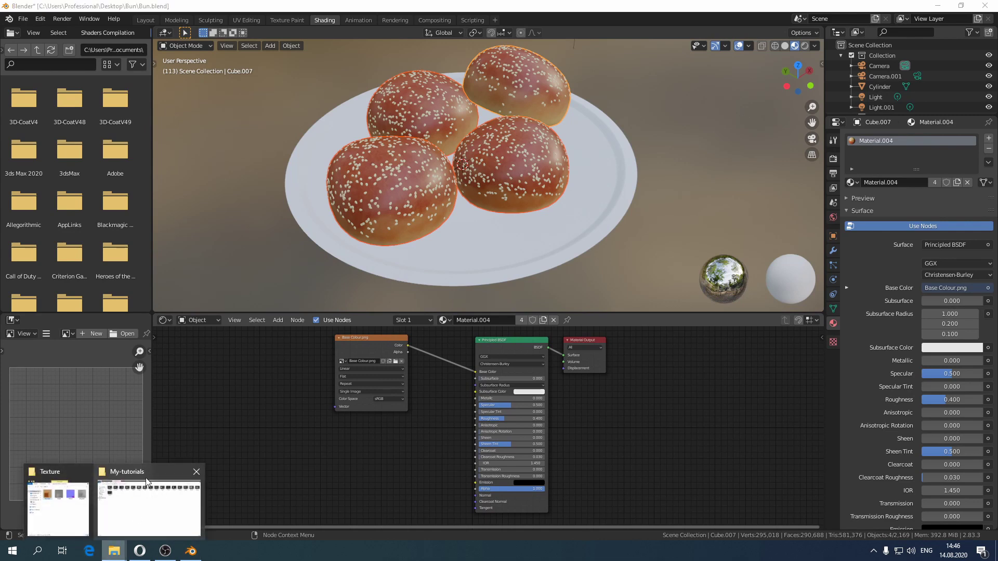
pyautogui.click(77, 504)
pyautogui.moveTo(358, 179); pyautogui.dragTo(359, 478)
pyautogui.moveTo(425, 174); pyautogui.dragTo(316, 467)
pyautogui.click(409, 105)
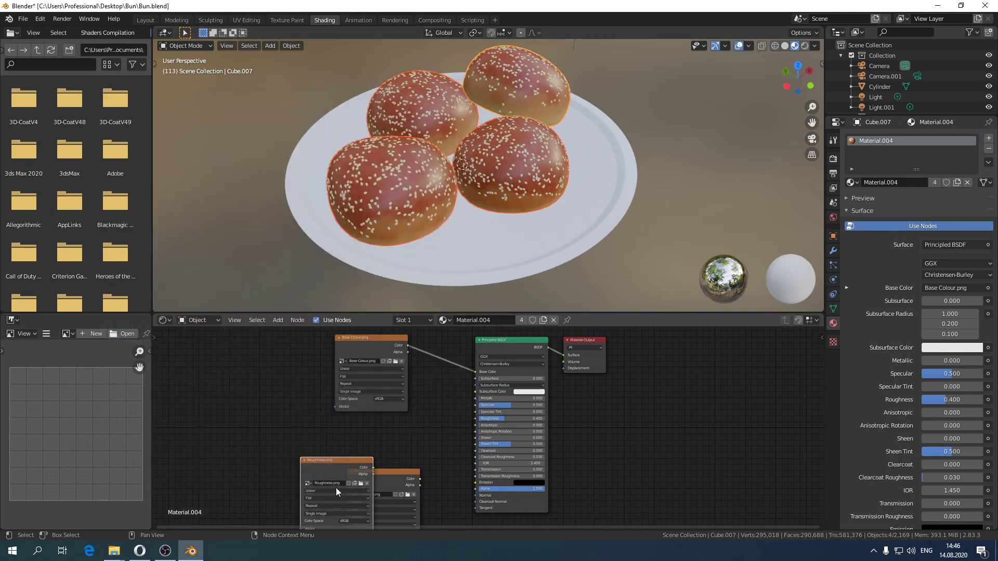
# - Arrange the roughness image node, connect its color to the shader's Roughness input, and set its color space to Non-Color
pyautogui.scroll(2, 362, 475)
pyautogui.moveTo(390, 450); pyautogui.dragTo(392, 389, button='middle')
pyautogui.moveTo(319, 404); pyautogui.dragTo(306, 354)
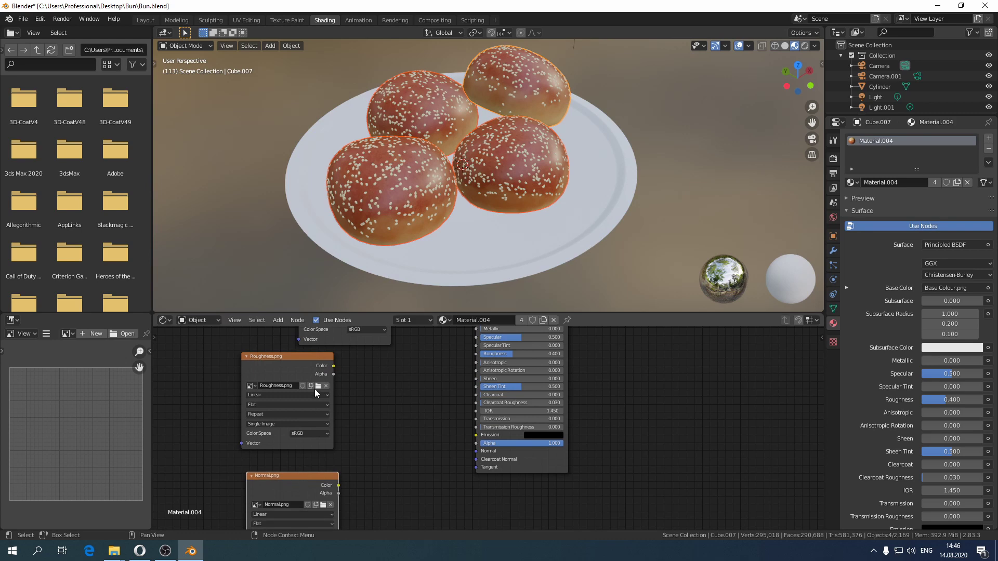
pyautogui.moveTo(332, 366); pyautogui.dragTo(392, 360)
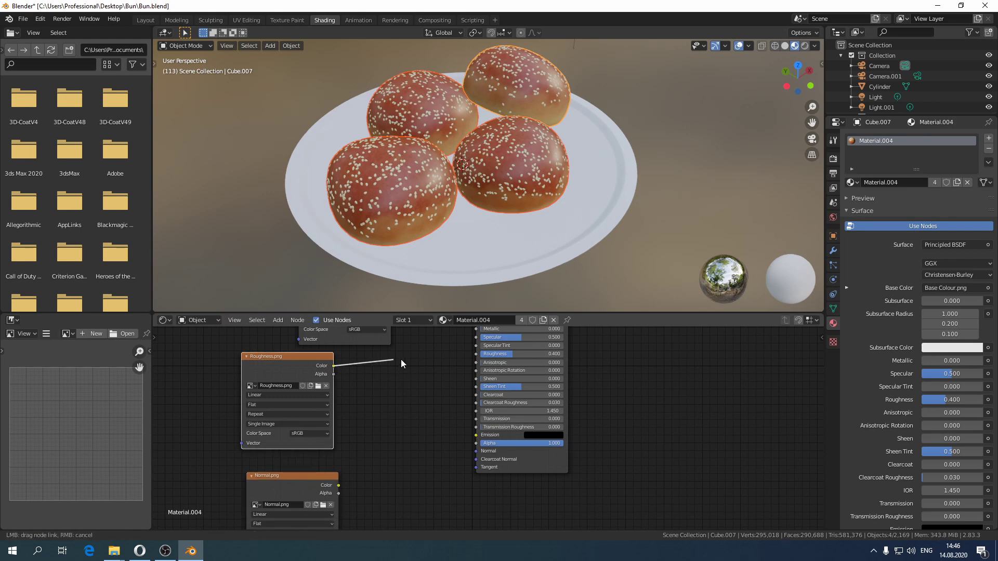
pyautogui.moveTo(472, 354); pyautogui.dragTo(475, 356)
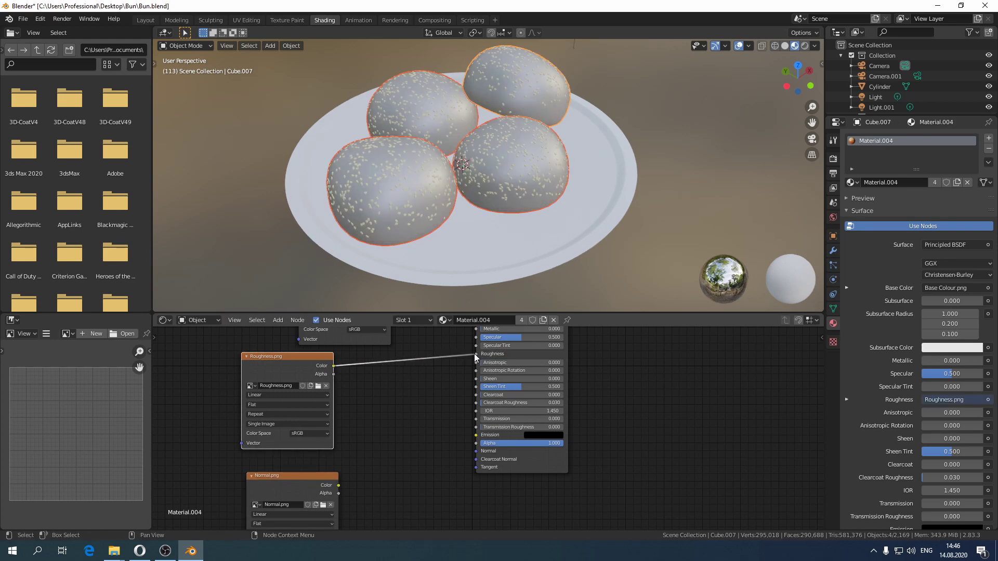
pyautogui.click(320, 431)
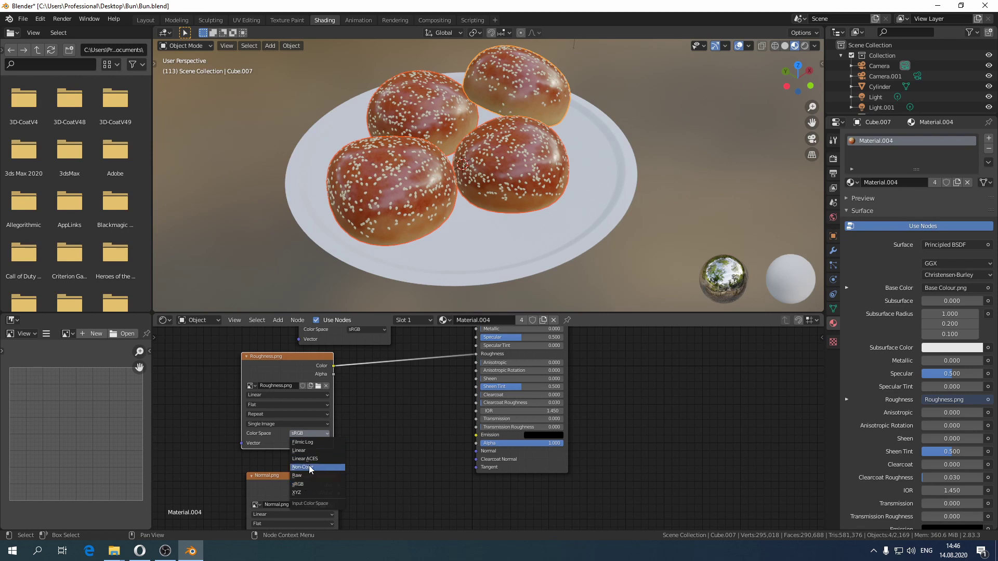
pyautogui.click(309, 467)
# - Connect the normal image's color to the shader's Normal input and set its color space to Non-Color
pyautogui.moveTo(405, 418); pyautogui.dragTo(465, 359, button='middle')
pyautogui.moveTo(385, 418); pyautogui.dragTo(420, 426)
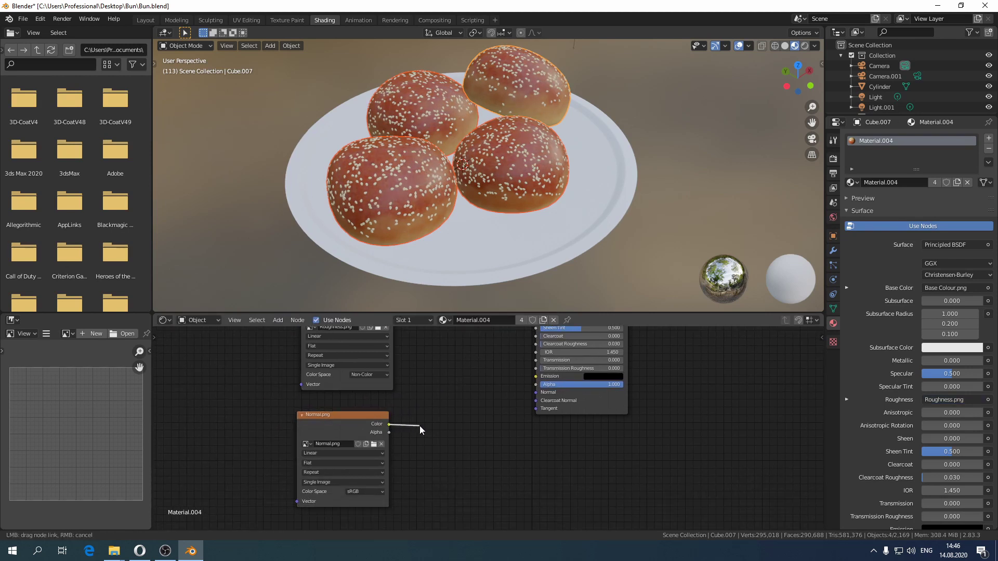
pyautogui.moveTo(490, 367); pyautogui.dragTo(535, 393)
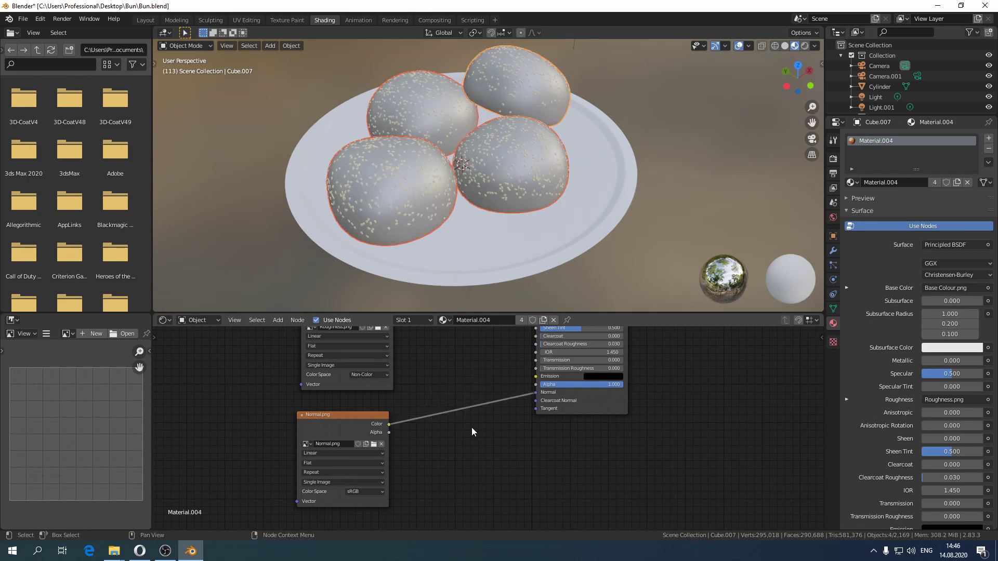
pyautogui.click(367, 493)
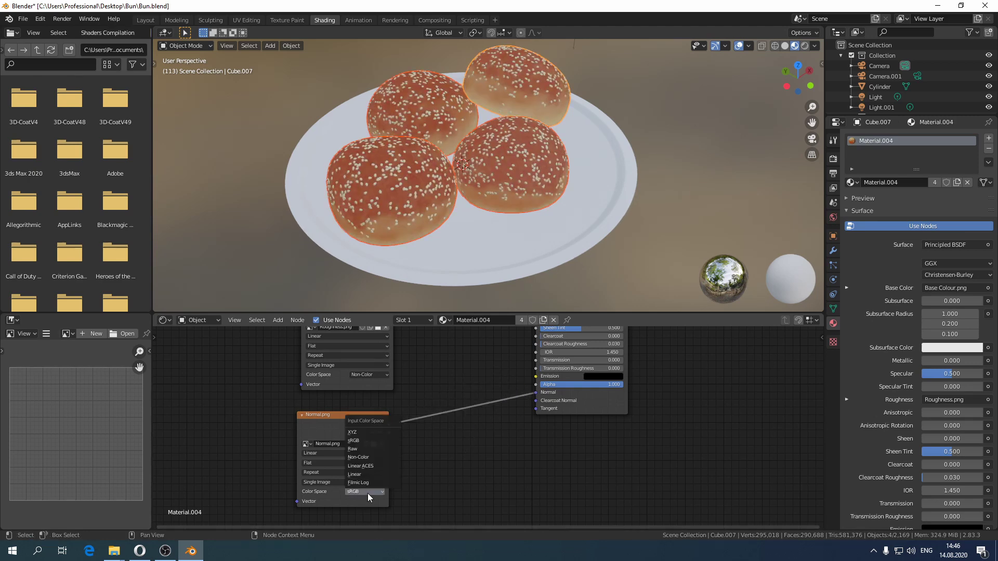
pyautogui.click(372, 457)
# - Insert a Normal Map node on the link between the normal image and the Principled BSDF
pyautogui.hotkey('shift', 'a')
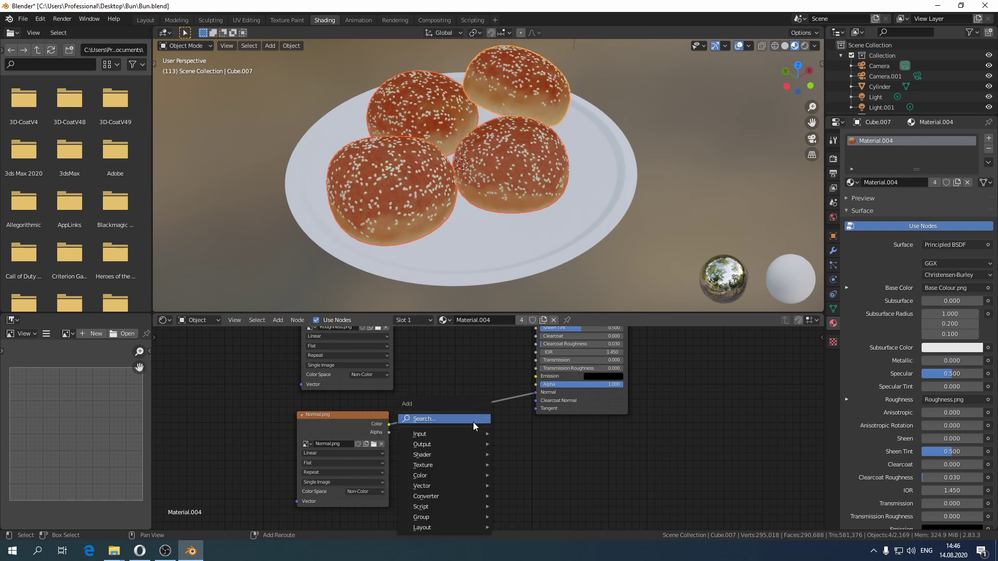
pyautogui.moveTo(458, 465)
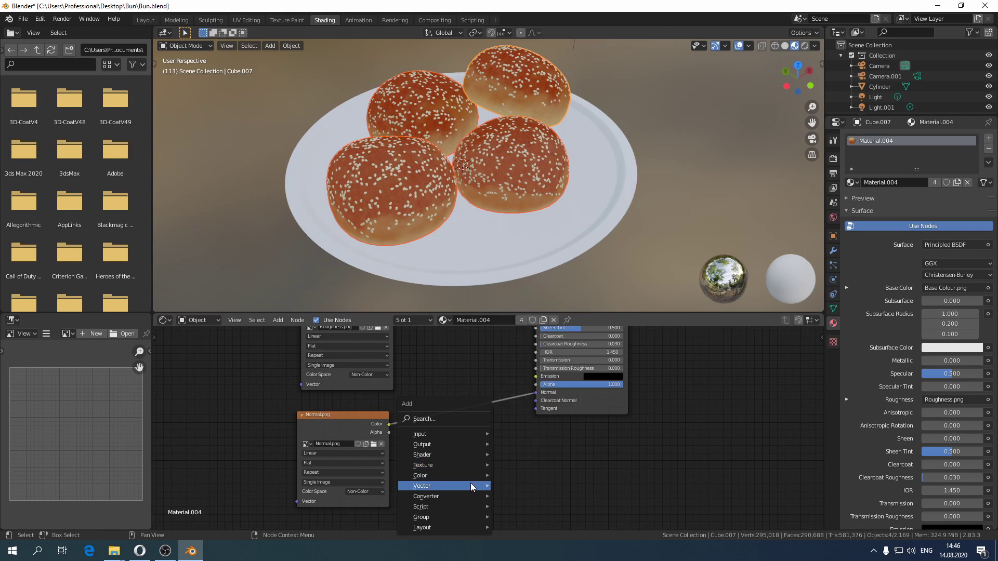
pyautogui.moveTo(471, 494)
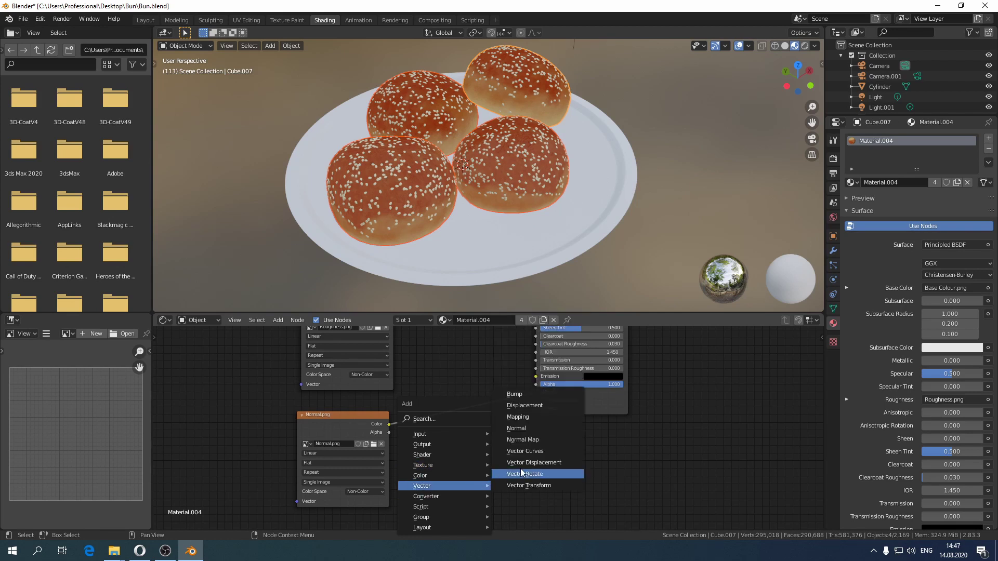
pyautogui.click(530, 441)
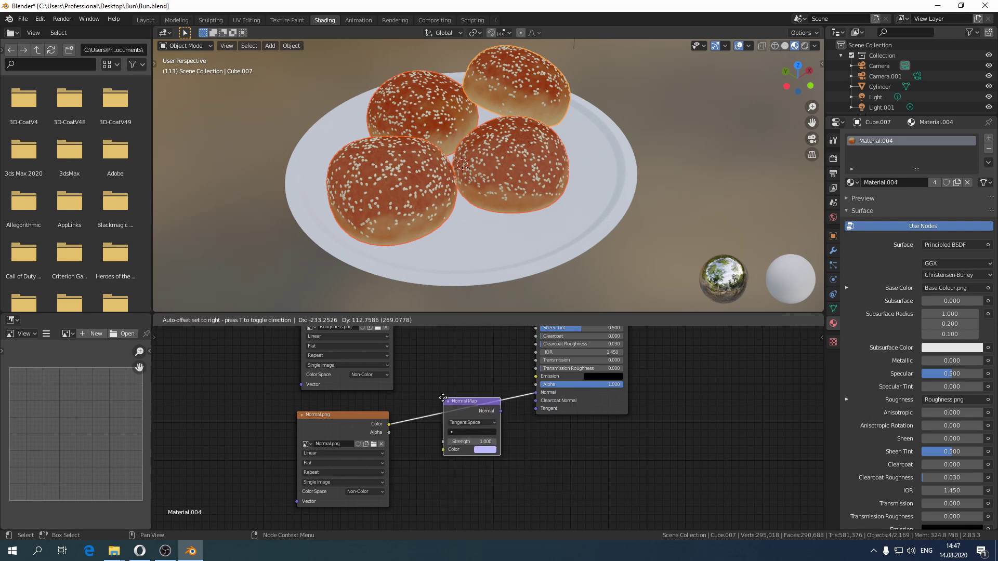
pyautogui.click(443, 397)
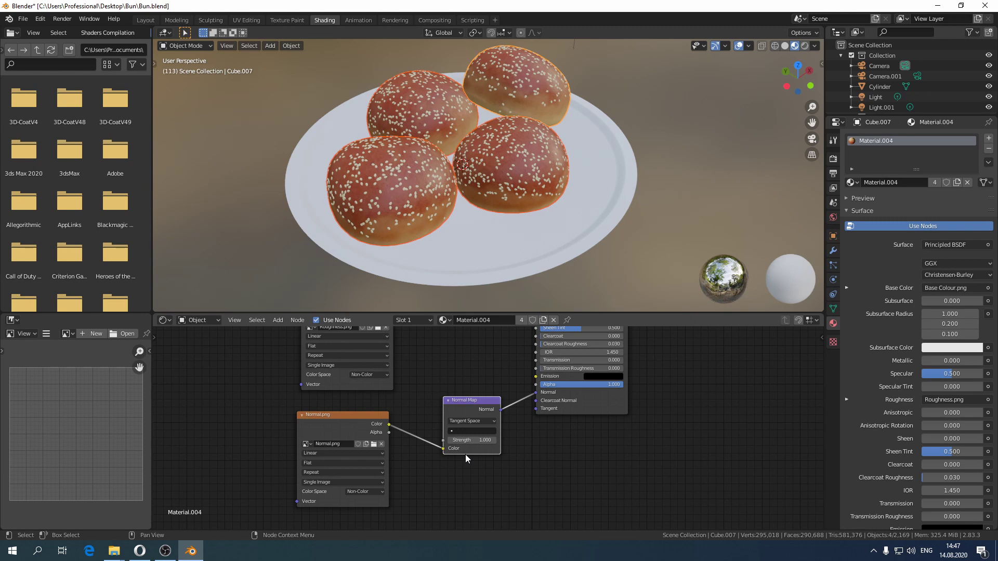
# - Inspect the bun surface up close and set the Normal Map strength to 0.800
pyautogui.scroll(5, 451, 116)
pyautogui.scroll(-4, 430, 217)
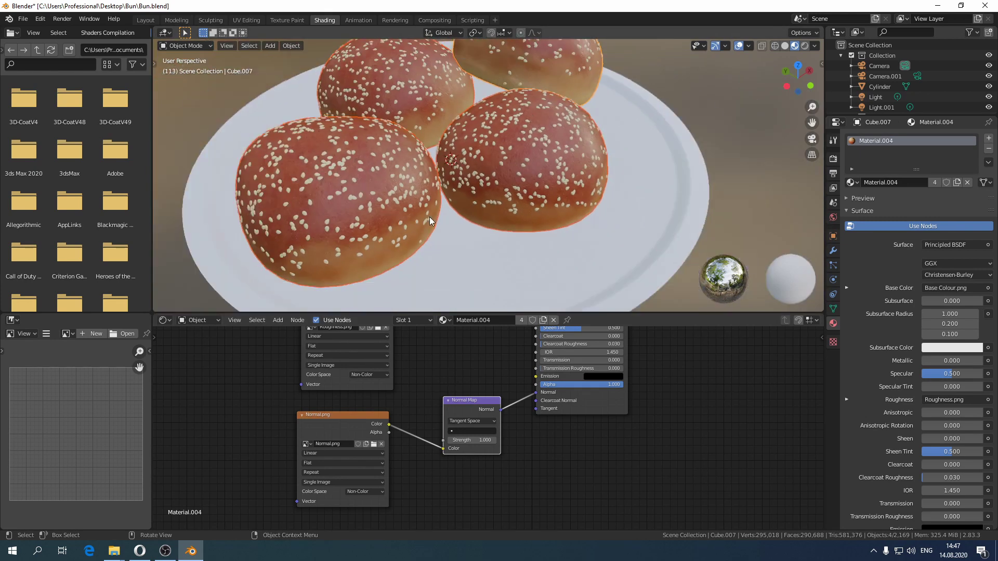
pyautogui.scroll(4, 379, 210)
pyautogui.moveTo(390, 168); pyautogui.dragTo(419, 181, button='middle')
pyautogui.scroll(-4, 422, 173)
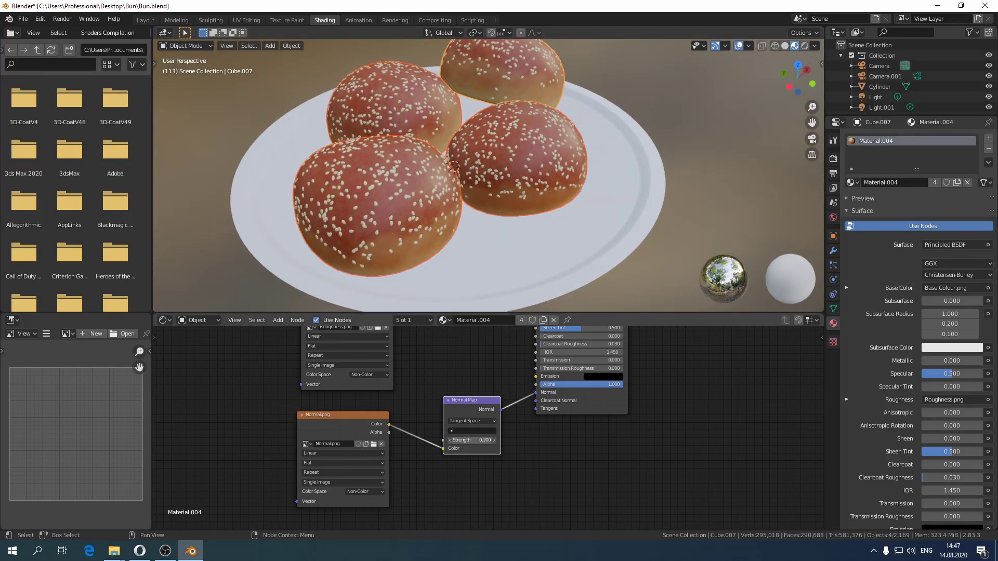
pyautogui.moveTo(472, 441); pyautogui.dragTo(545, 440)
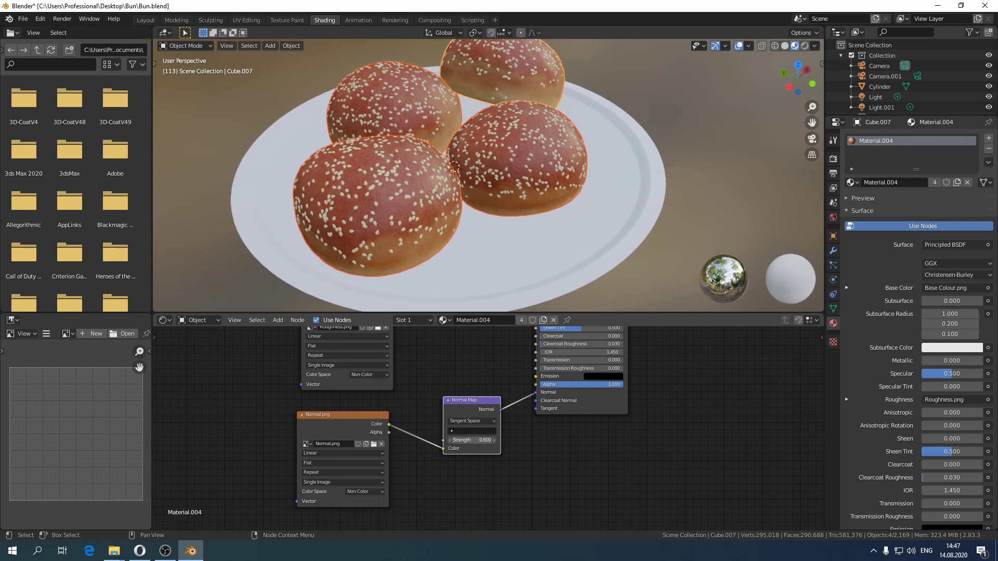
pyautogui.scroll(-3, 459, 235)
pyautogui.moveTo(428, 233); pyautogui.dragTo(436, 236, button='middle')
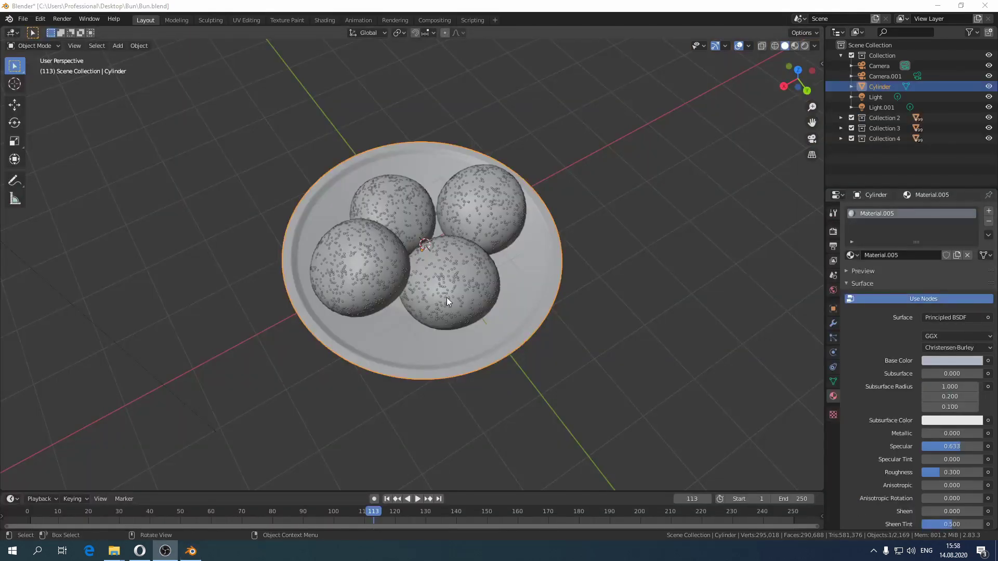
pyautogui.moveTo(447, 301); pyautogui.dragTo(466, 307, button='middle')
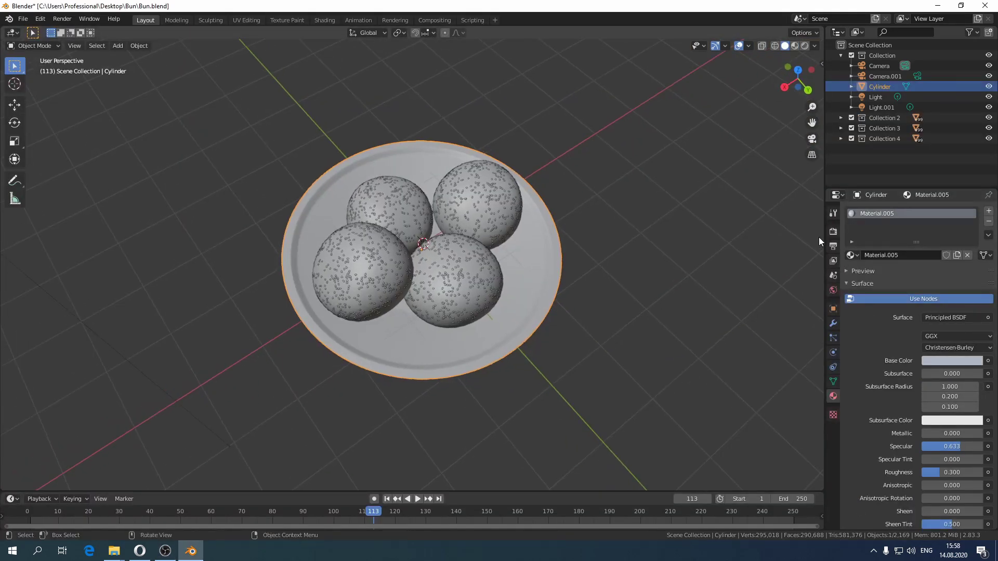
# - Deselect the plate and add a plane mesh to the scene
pyautogui.click(769, 236)
pyautogui.hotkey('shift', 'a')
pyautogui.moveTo(597, 270)
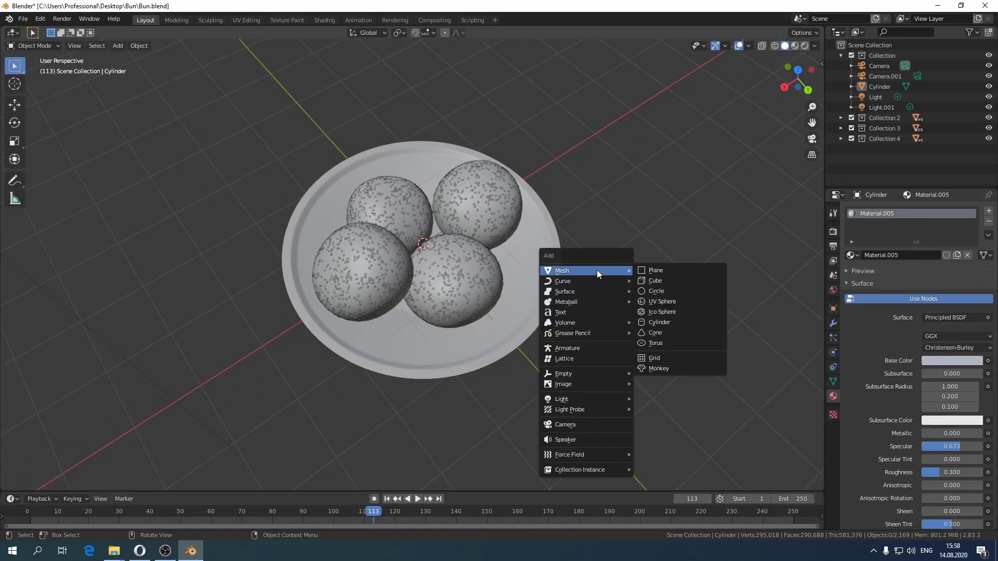
pyautogui.click(639, 269)
# - Scale the new plane up uniformly into a wide ground surface extending far beyond the plate on all sides
pyautogui.scroll(-1, 586, 271)
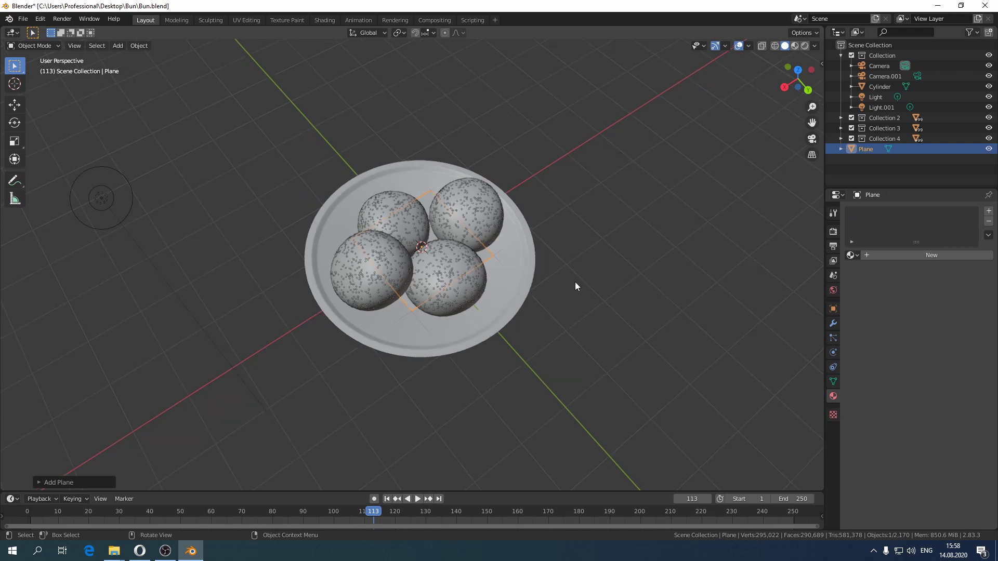
pyautogui.moveTo(575, 283); pyautogui.dragTo(575, 273, button='middle')
pyautogui.press('s')
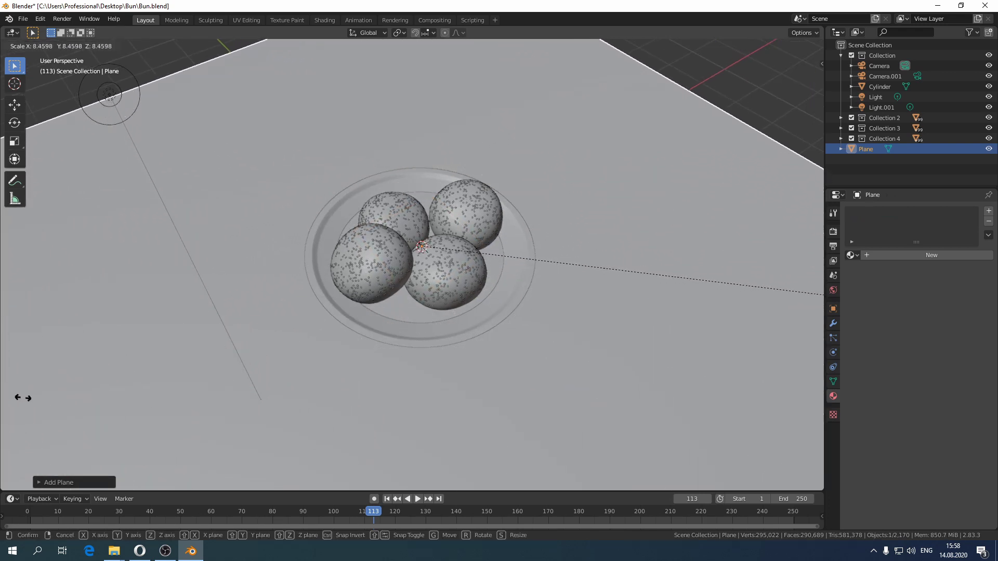
pyautogui.click(809, 397)
pyautogui.scroll(-5, 383, 307)
pyautogui.press('s')
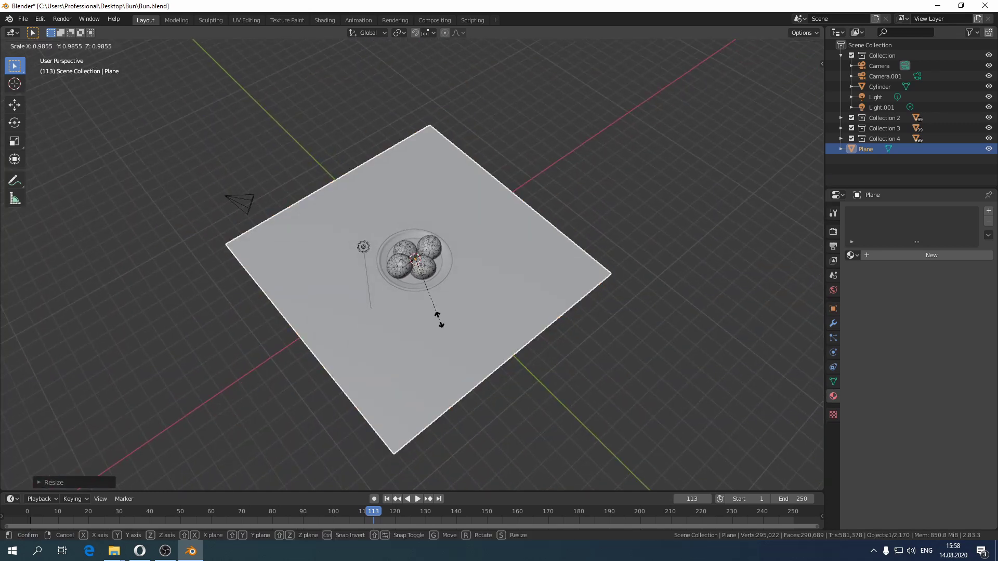
pyautogui.click(457, 312)
# - Lower the ground plane along the Z axis by about 0.13 m towards the plate's underside
pyautogui.scroll(6, 454, 299)
pyautogui.moveTo(452, 283); pyautogui.dragTo(394, 244, button='middle')
pyautogui.scroll(4, 433, 272)
pyautogui.moveTo(432, 274); pyautogui.dragTo(420, 251, button='middle')
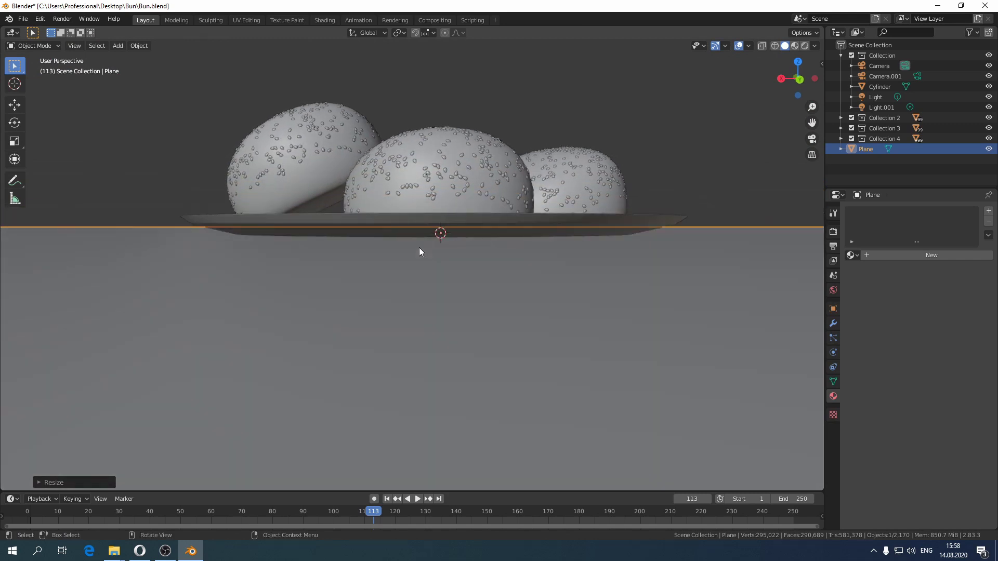
pyautogui.press('g')
pyautogui.press('z')
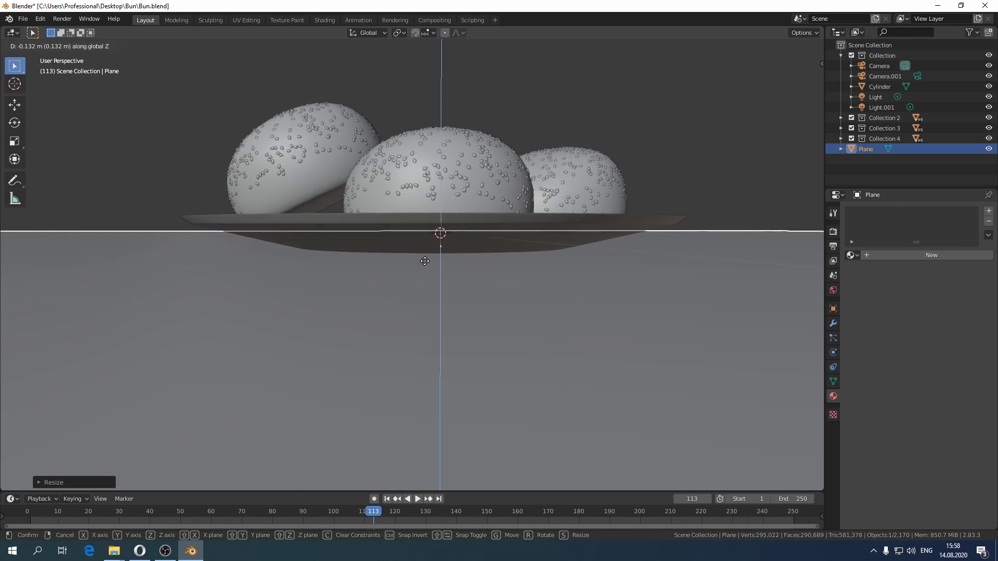
pyautogui.click(420, 262)
# - Examine the ground plane's extent and position around the plate of buns from above
pyautogui.scroll(-4, 420, 262)
pyautogui.moveTo(420, 262); pyautogui.dragTo(468, 388, button='middle')
pyautogui.scroll(-5, 452, 340)
pyautogui.scroll(2, 441, 248)
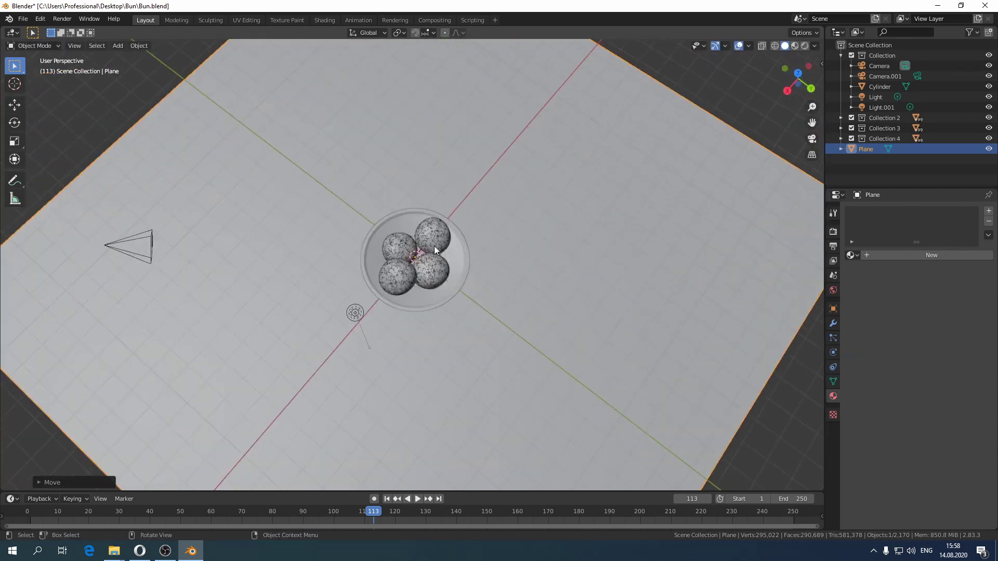
pyautogui.scroll(5, 440, 249)
pyautogui.moveTo(436, 258); pyautogui.dragTo(419, 243, button='middle')
pyautogui.scroll(1, 418, 244)
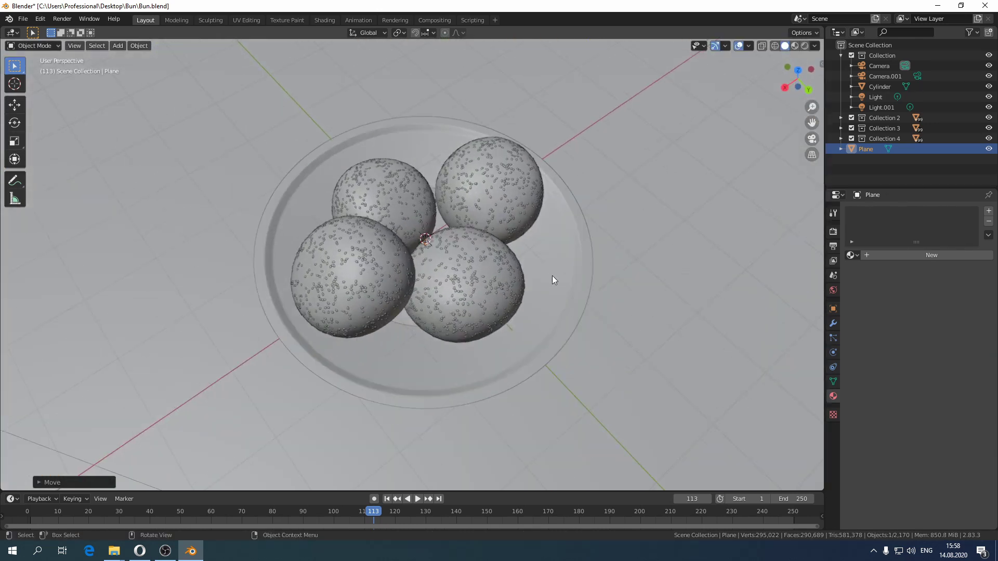
pyautogui.scroll(-3, 545, 275)
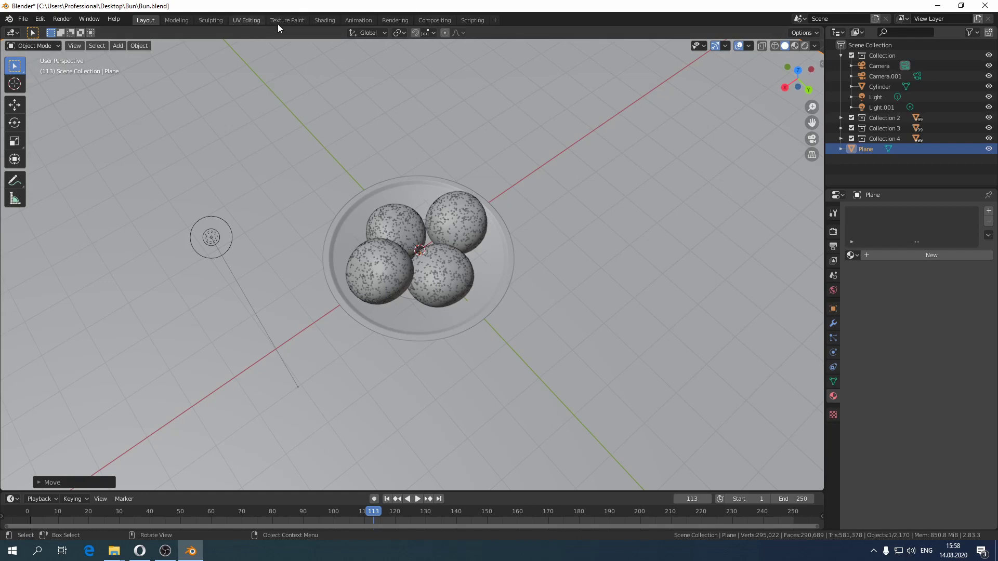
# - Switch to the Shading workspace, set the node editor to Object shading, and create a new material for the ground plane
pyautogui.click(325, 20)
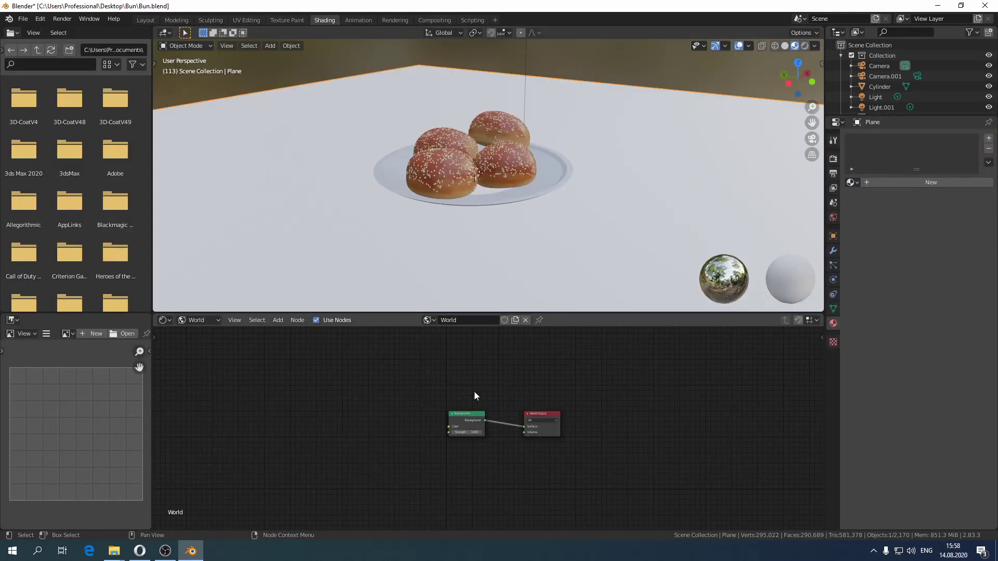
pyautogui.click(200, 319)
pyautogui.click(208, 333)
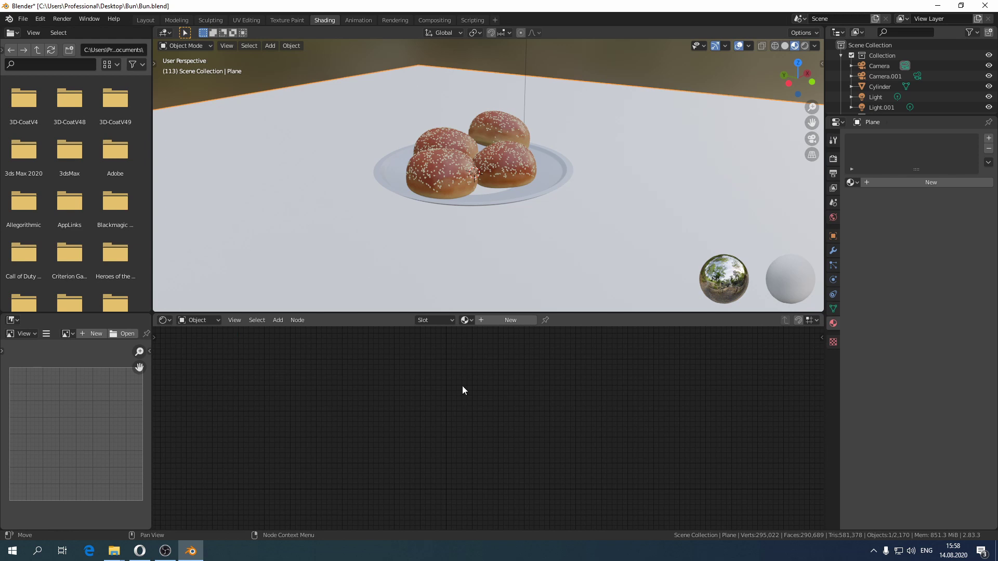
pyautogui.moveTo(560, 179); pyautogui.dragTo(545, 188, button='middle')
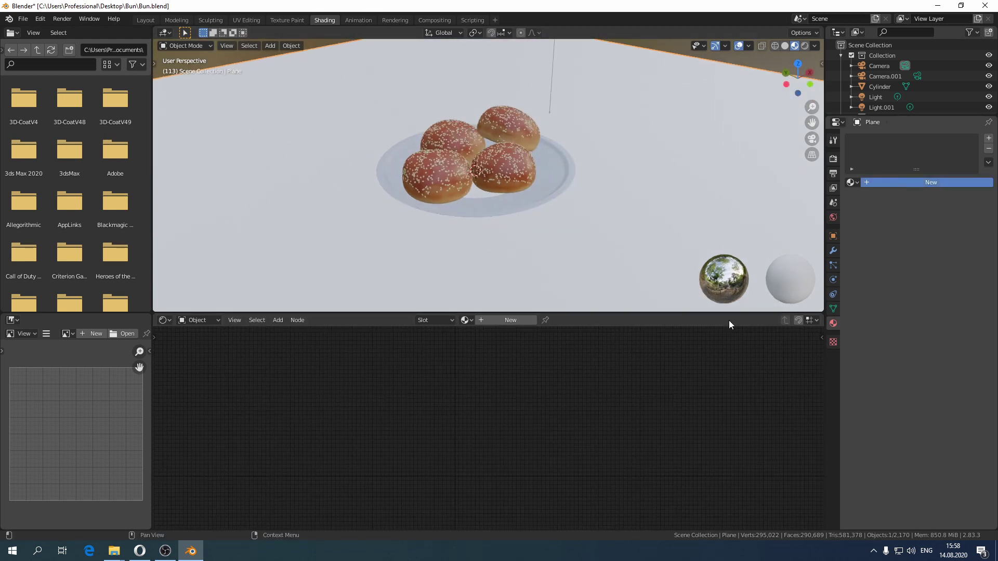
pyautogui.click(510, 320)
pyautogui.press('Home')
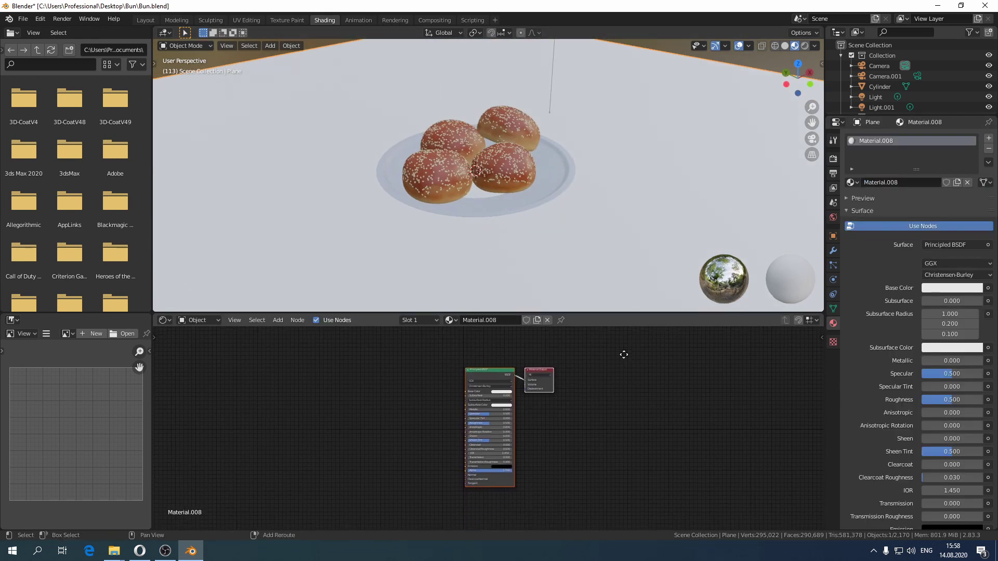
# - Switch to the Bun folder in File Explorer and open the wood texture subfolder 1
pyautogui.moveTo(114, 551)
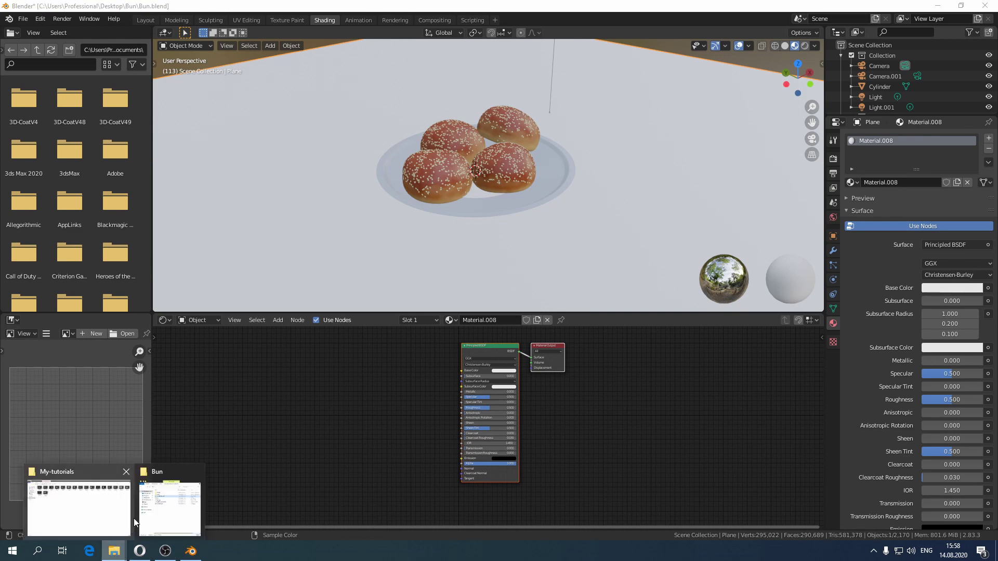
pyautogui.click(169, 499)
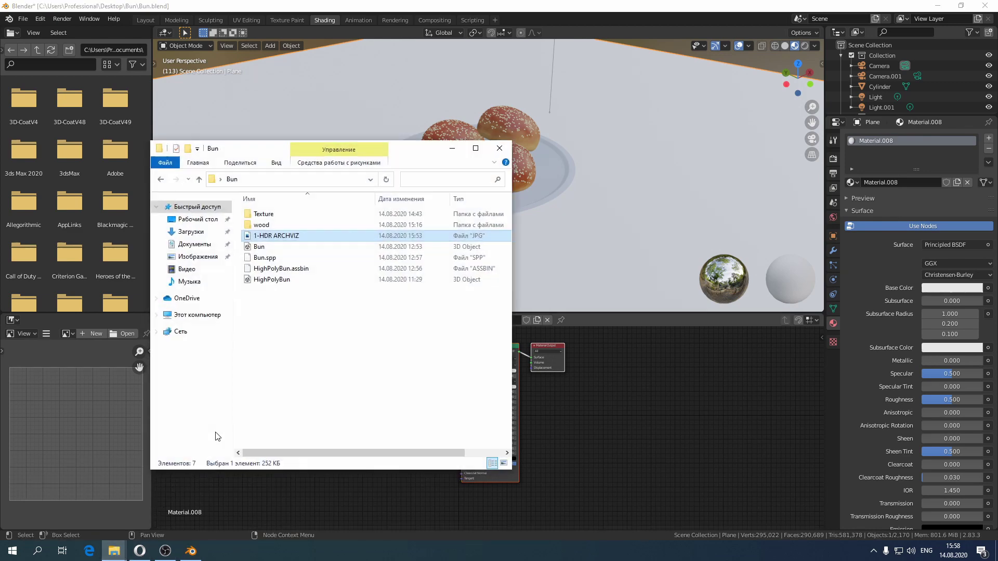
pyautogui.doubleClick(284, 225)
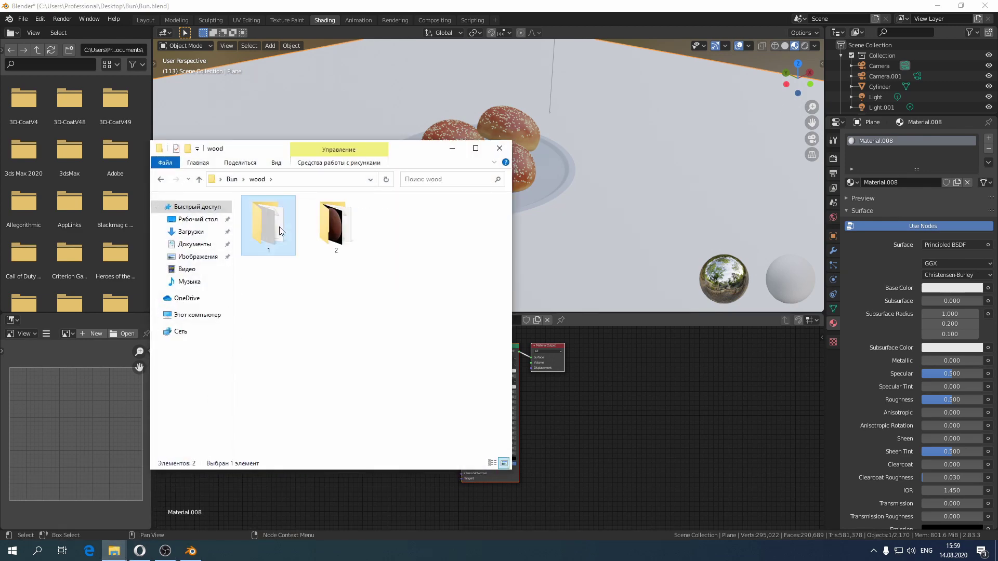
pyautogui.doubleClick(280, 231)
# - Bring the uenfbgjg_8K_Albedo and uenfbgjg_8K_Roughness images into the plane's material as image texture nodes
pyautogui.click(341, 235)
pyautogui.moveTo(341, 235); pyautogui.dragTo(305, 472)
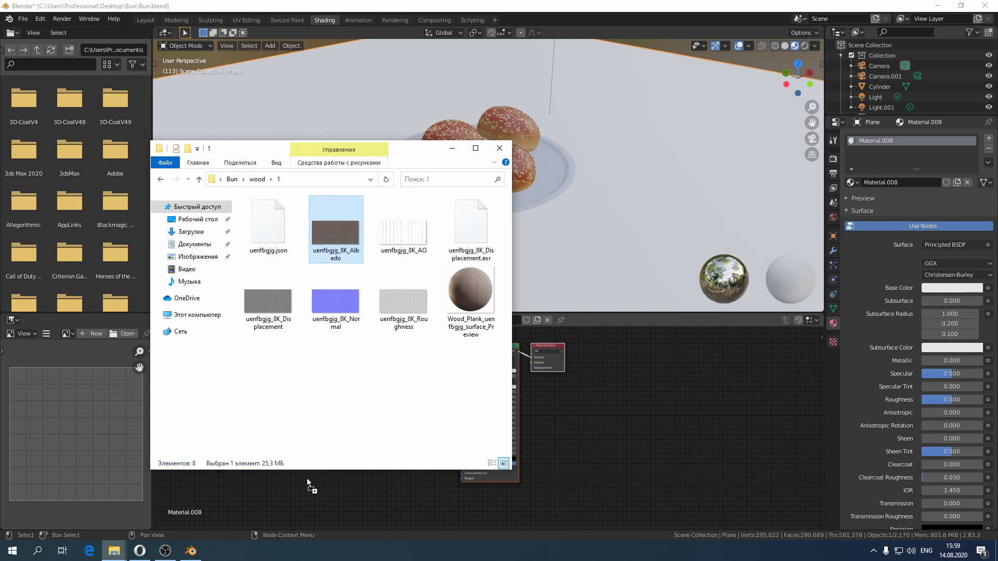
pyautogui.moveTo(367, 478); pyautogui.dragTo(367, 478)
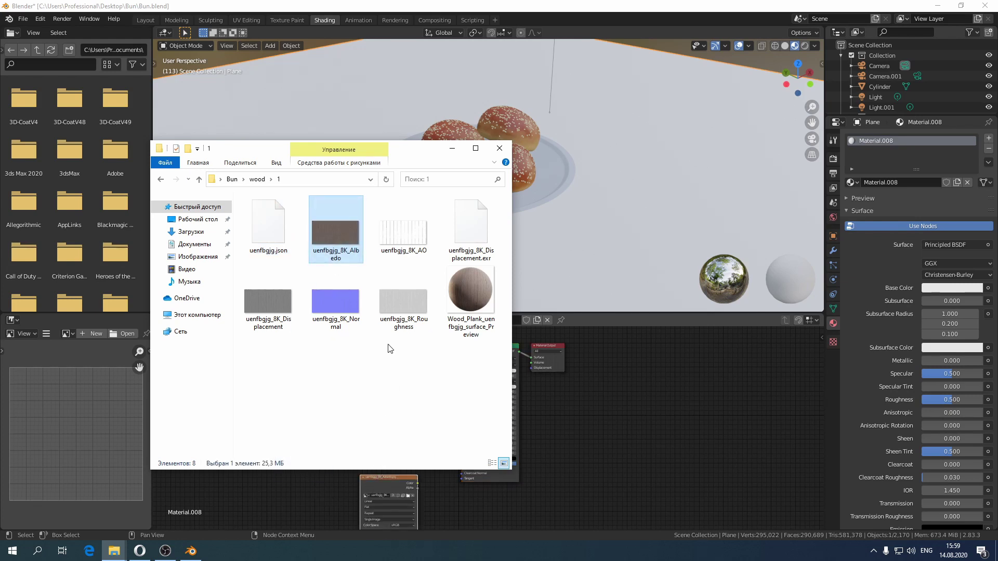
pyautogui.click(423, 304)
pyautogui.moveTo(423, 304); pyautogui.dragTo(311, 495)
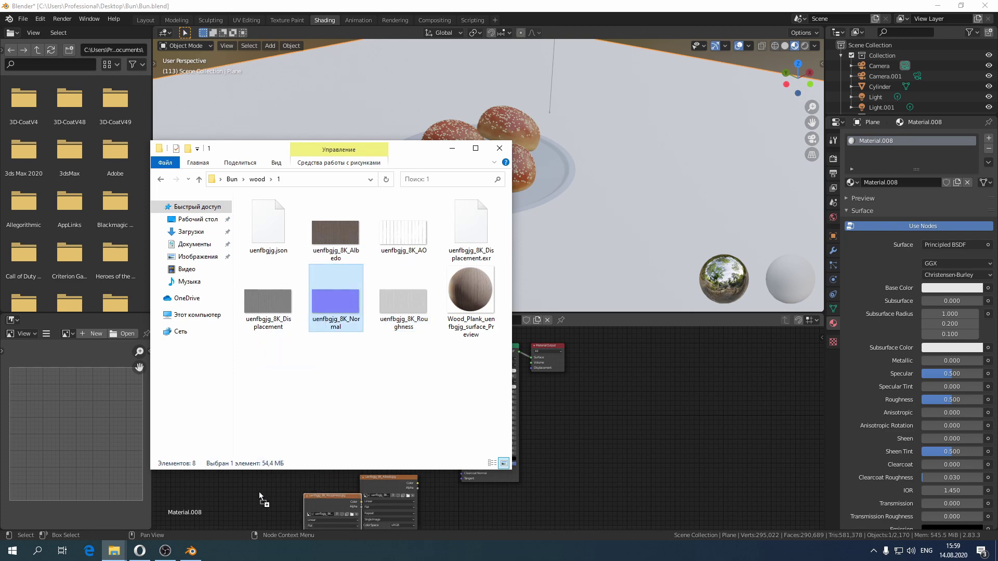
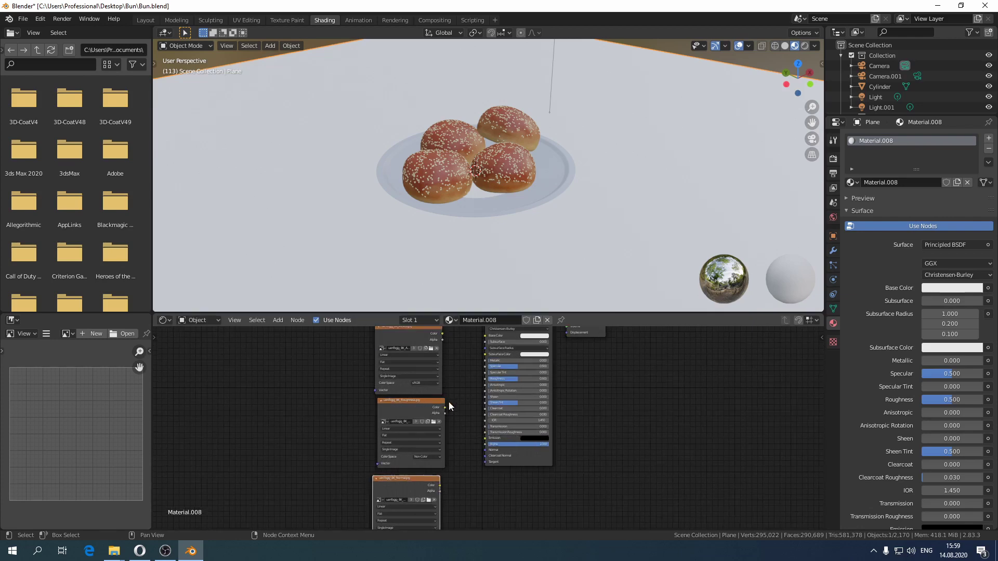
# - Connect the Albedo image's colour to Base Color and the Roughness image's colour to Roughness on the Principled BSDF
pyautogui.moveTo(444, 403); pyautogui.dragTo(399, 437, button='middle')
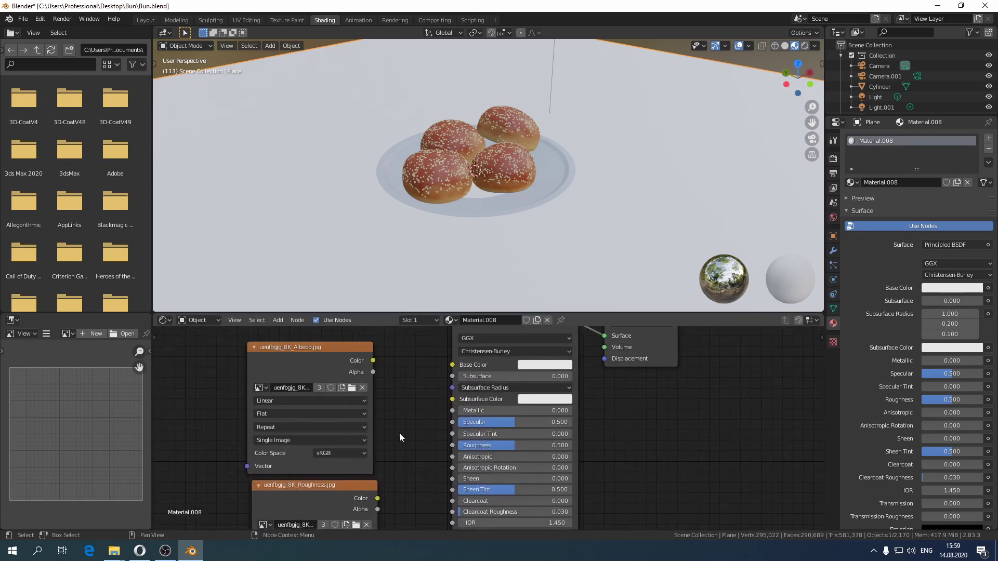
pyautogui.moveTo(374, 360); pyautogui.dragTo(451, 366)
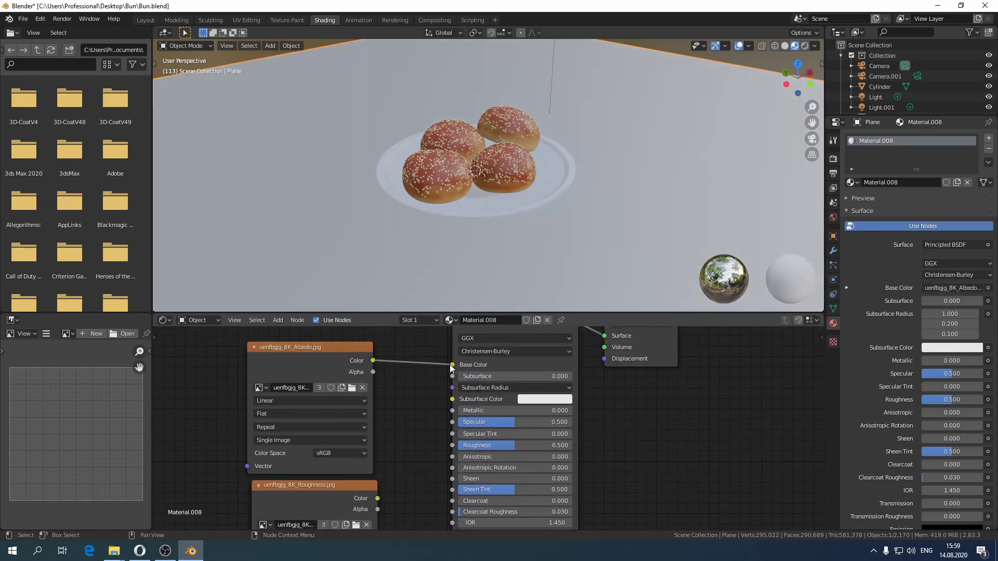
pyautogui.moveTo(402, 492); pyautogui.dragTo(398, 427, button='middle')
pyautogui.moveTo(389, 419); pyautogui.dragTo(405, 431)
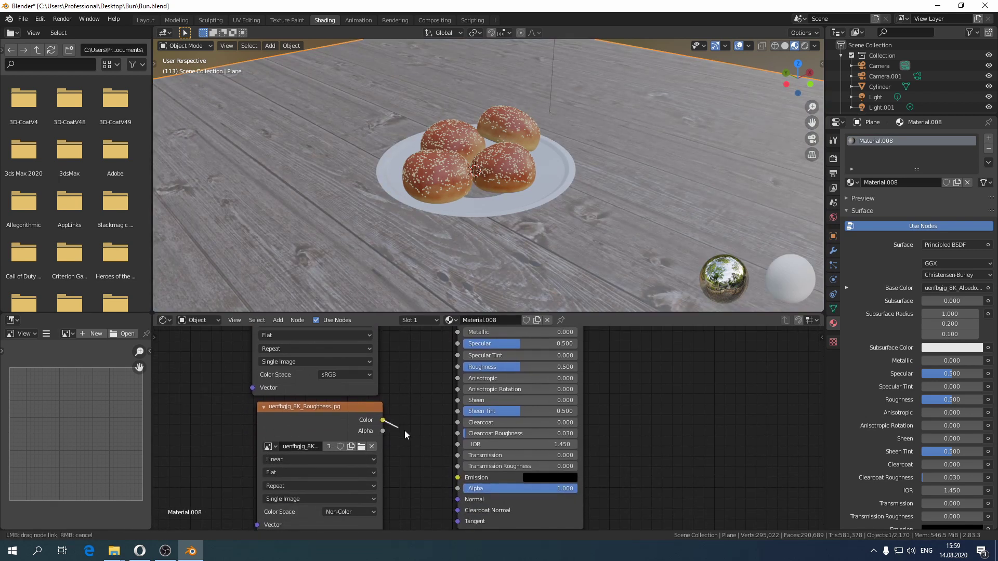
pyautogui.moveTo(456, 369); pyautogui.dragTo(457, 367)
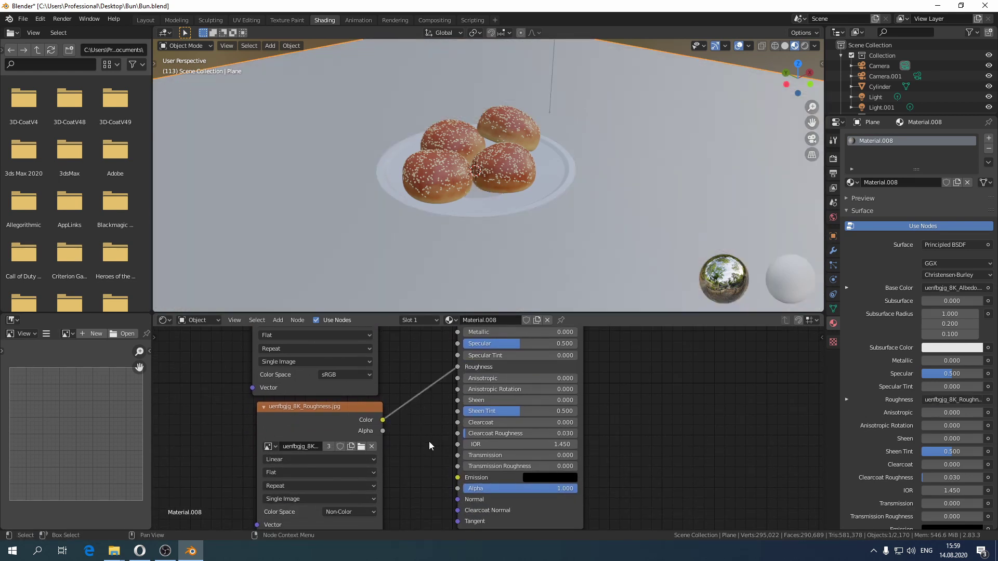
# - Link the Normal image's colour to the shader's Normal input and insert a Normal Map node into that link
pyautogui.scroll(-2, 429, 441)
pyautogui.moveTo(431, 420); pyautogui.dragTo(435, 466, button='middle')
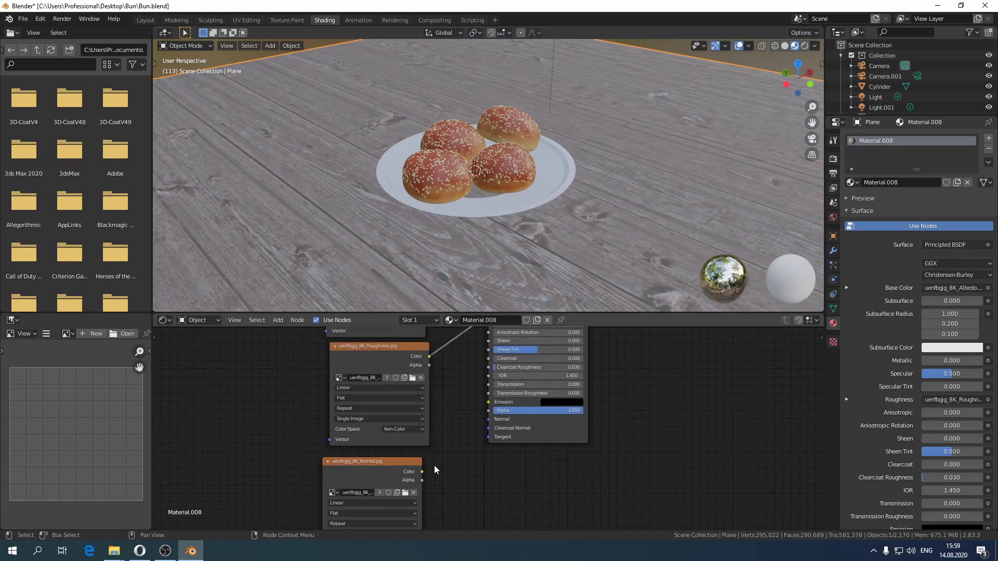
pyautogui.moveTo(422, 471); pyautogui.dragTo(453, 459)
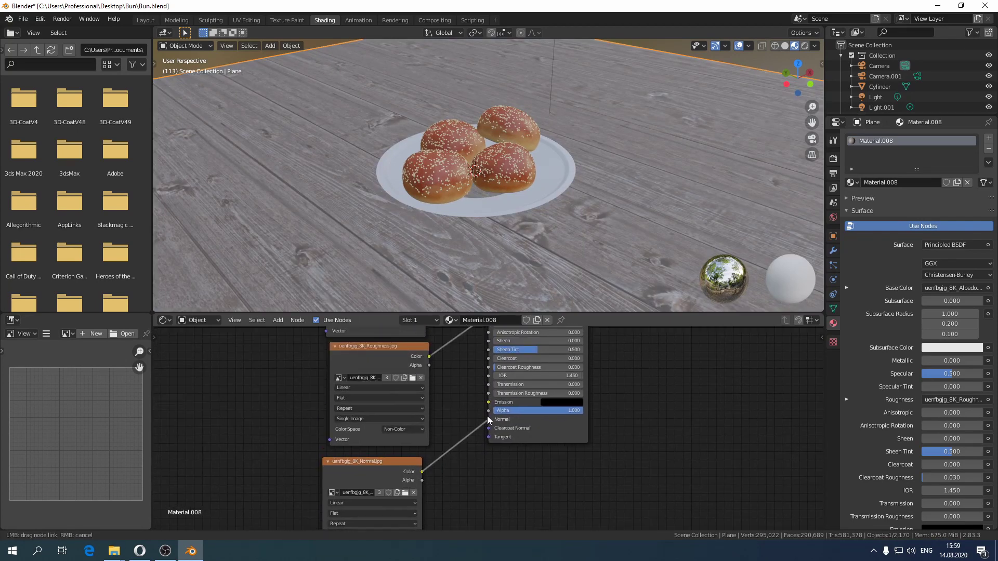
pyautogui.moveTo(487, 416); pyautogui.dragTo(486, 417)
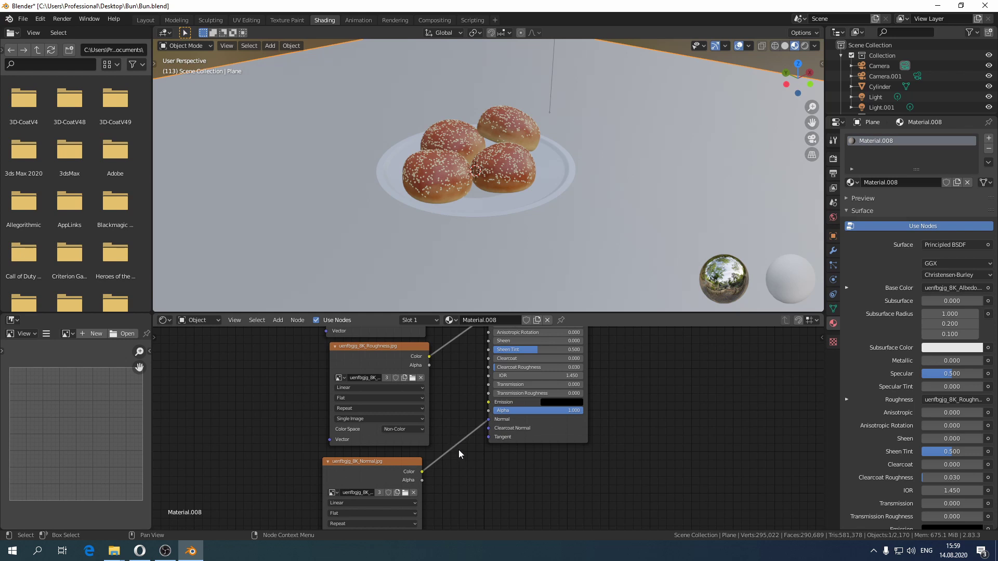
pyautogui.moveTo(465, 454); pyautogui.dragTo(476, 428, button='middle')
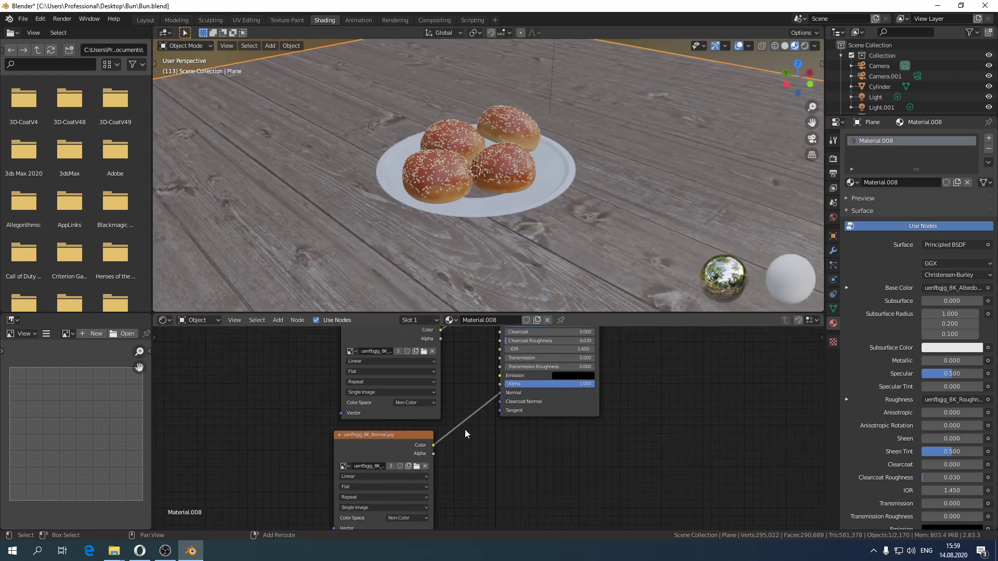
pyautogui.hotkey('shift', 'a')
pyautogui.moveTo(452, 483)
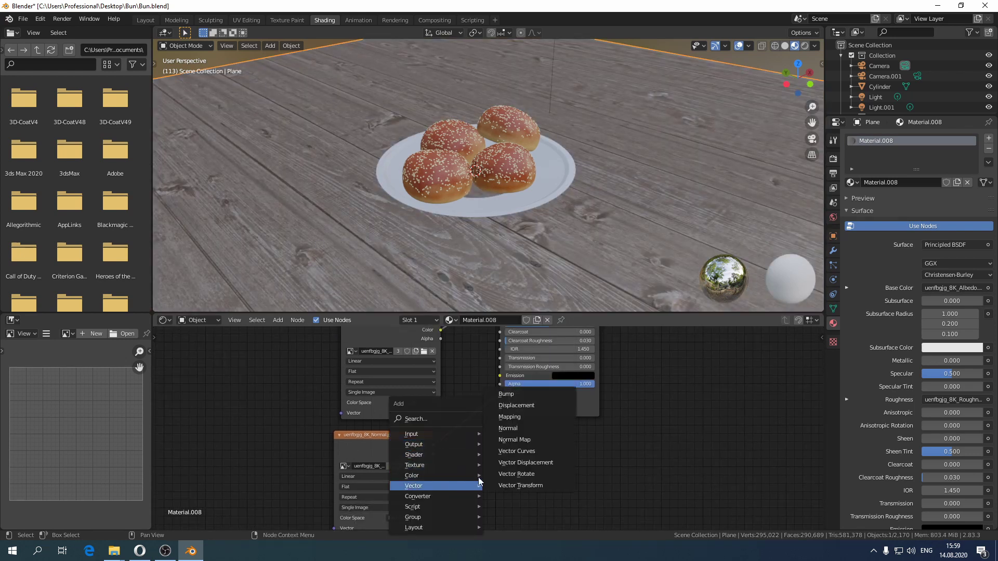
pyautogui.click(515, 440)
pyautogui.click(483, 432)
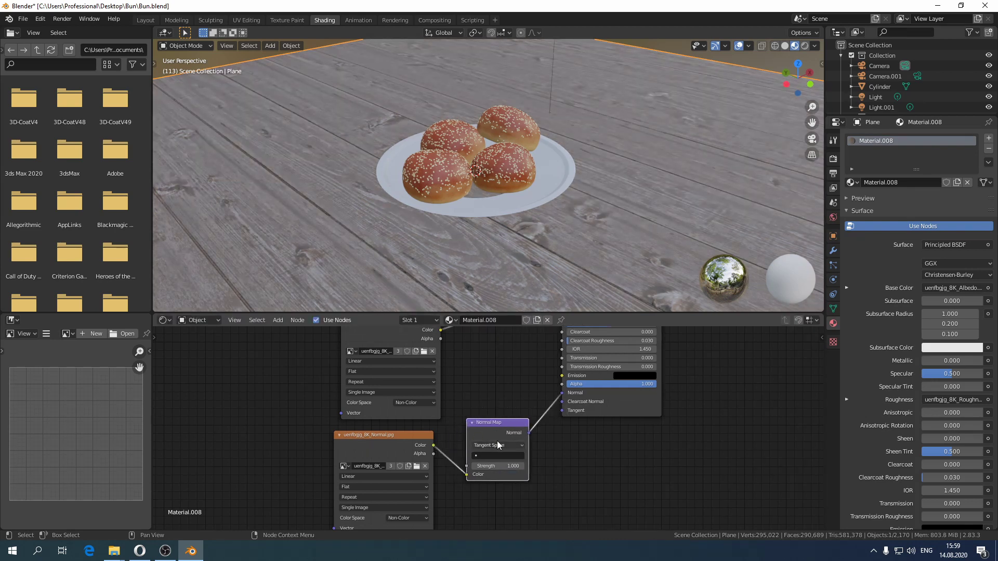
# - Check the wood texture's scale on the plane and add a Mapping node beside the image textures
pyautogui.scroll(-4, 435, 411)
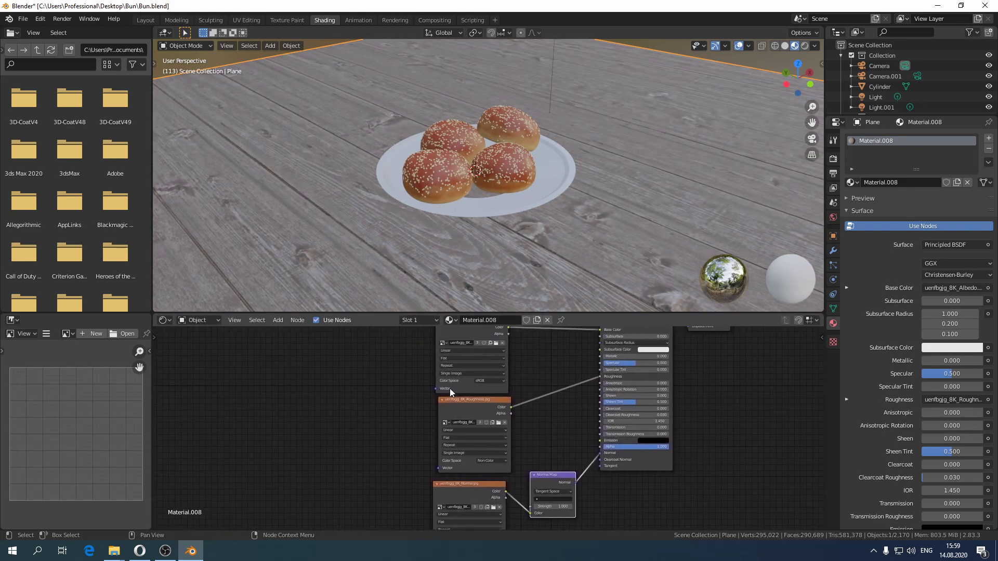
pyautogui.moveTo(410, 213); pyautogui.dragTo(417, 253, button='middle')
pyautogui.scroll(-8, 424, 223)
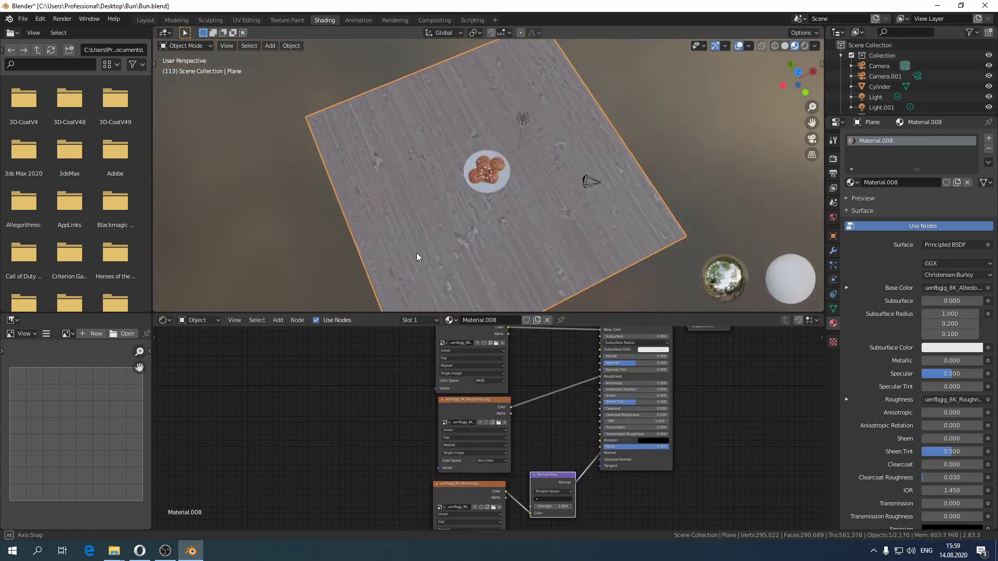
pyautogui.scroll(4, 417, 253)
pyautogui.scroll(3, 494, 189)
pyautogui.moveTo(513, 208)
pyautogui.mouseDown(button='middle')
pyautogui.moveTo(513, 224)
pyautogui.moveTo(515, 214)
pyautogui.moveTo(472, 197)
pyautogui.moveTo(510, 200)
pyautogui.mouseUp(button='middle')
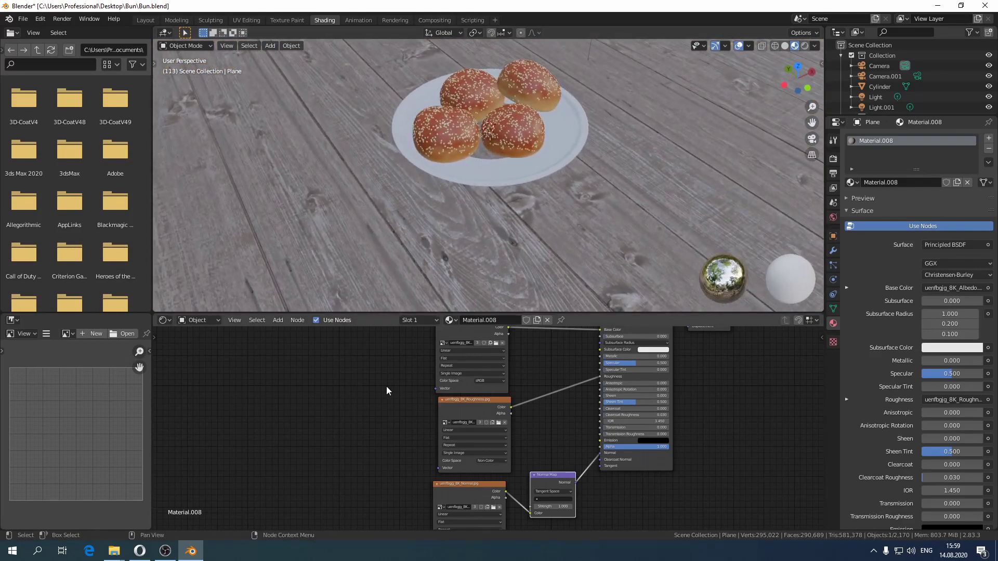
pyautogui.hotkey('shift', 'a')
pyautogui.moveTo(364, 385)
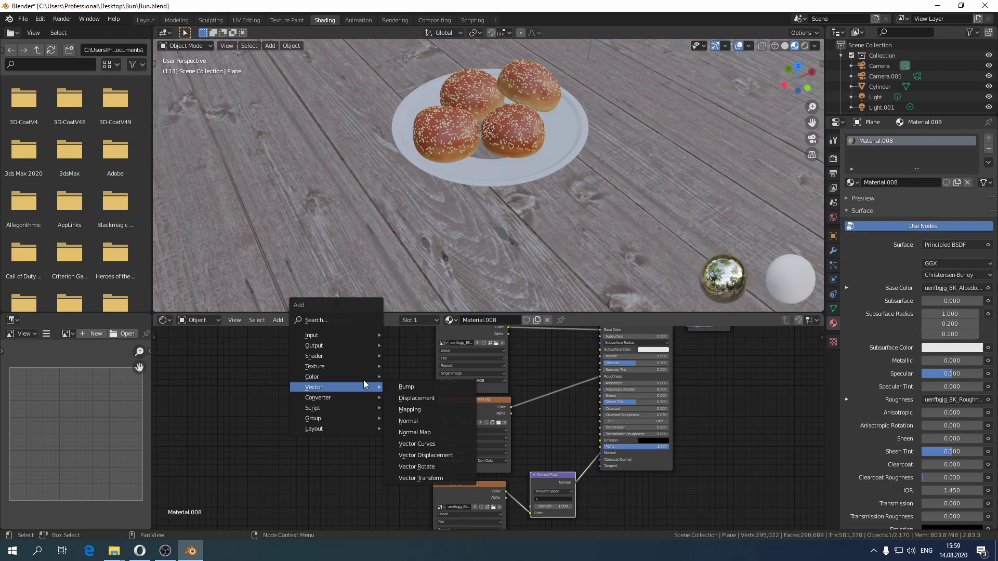
pyautogui.click(411, 399)
pyautogui.click(331, 367)
pyautogui.moveTo(343, 377); pyautogui.dragTo(398, 390, button='middle')
# - Add a Texture Coordinate node and link its UV output through the Mapping node to the Albedo image's Vector input
pyautogui.hotkey('shift', 'a')
pyautogui.moveTo(307, 381)
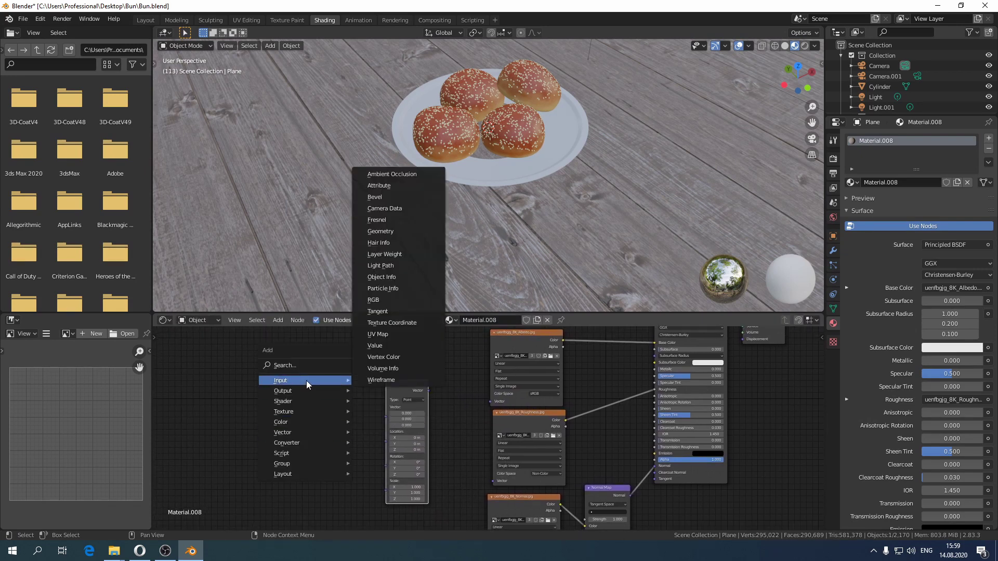
pyautogui.click(392, 323)
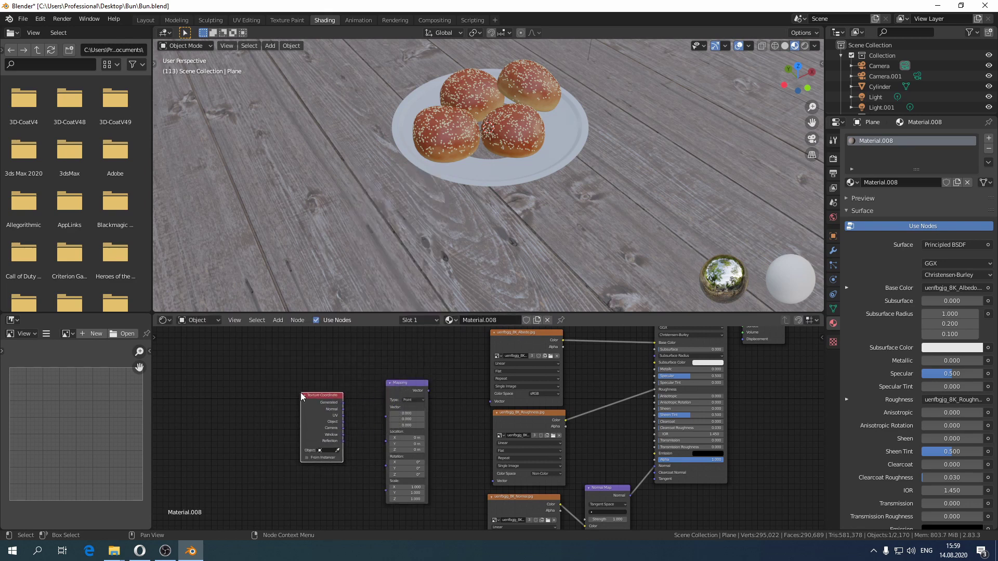
pyautogui.click(356, 414)
pyautogui.moveTo(359, 402); pyautogui.dragTo(345, 370, button='middle')
pyautogui.scroll(1, 333, 370)
pyautogui.moveTo(305, 369); pyautogui.dragTo(355, 369)
pyautogui.moveTo(407, 339); pyautogui.dragTo(476, 351)
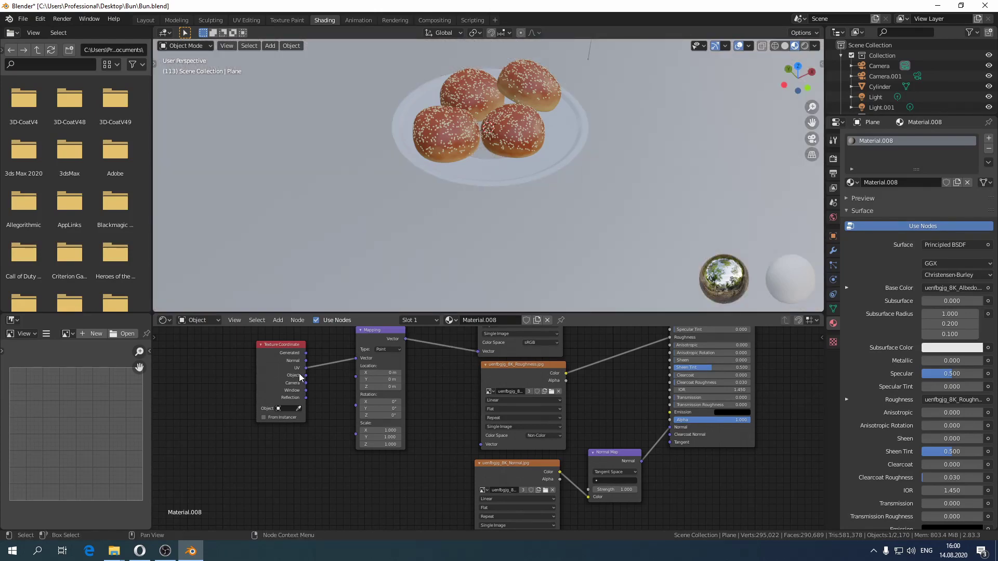
# - Set the Mapping node's scale to 2 on X, Y and Z
pyautogui.click(390, 430)
pyautogui.write('1.0')
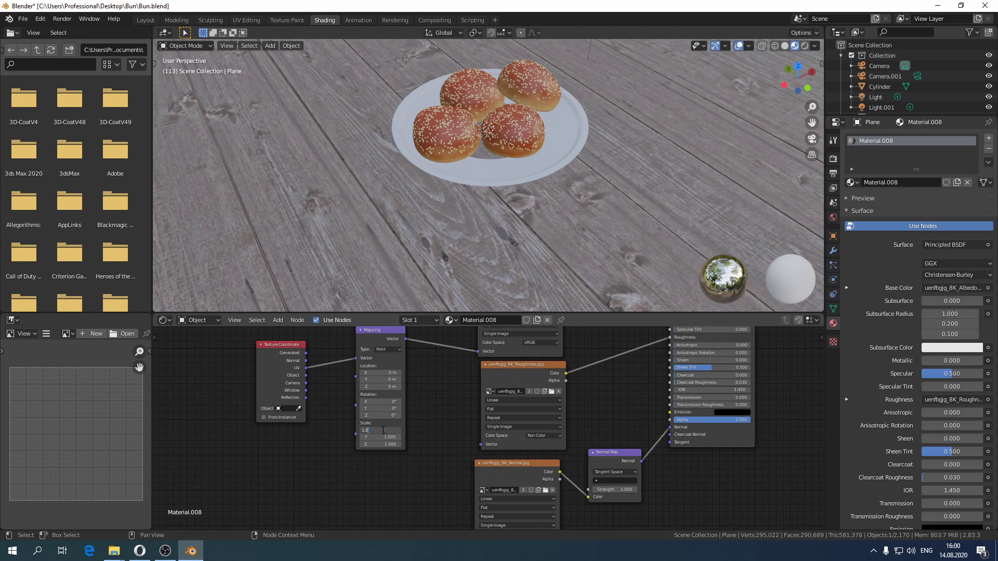
pyautogui.press('Return')
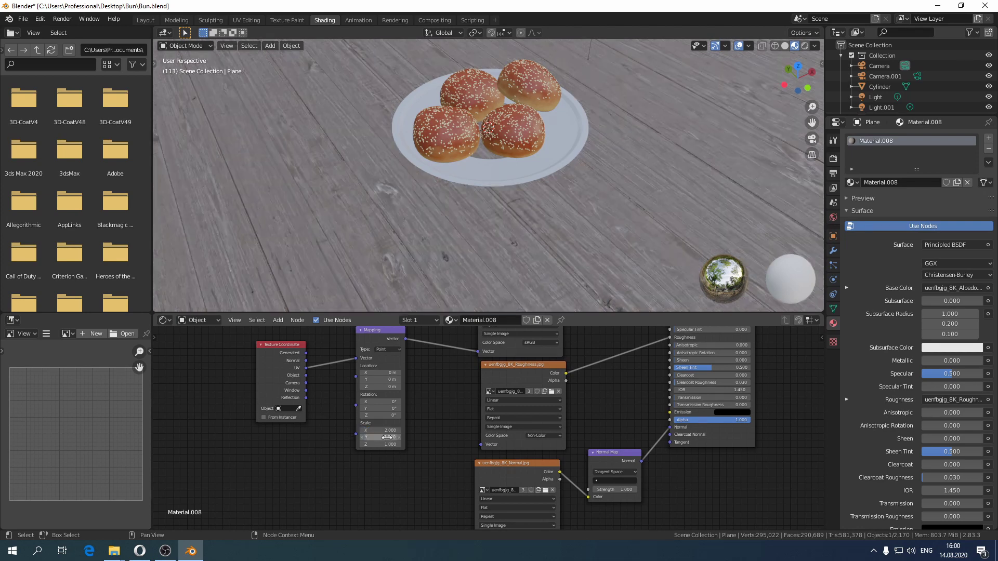
pyautogui.click(385, 437)
pyautogui.write('2')
pyautogui.press('Return')
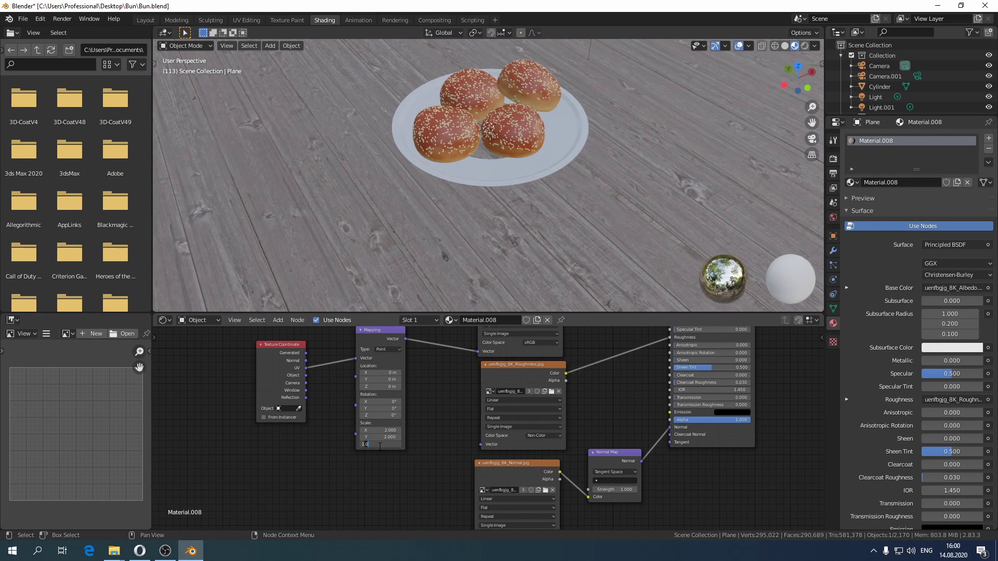
pyautogui.click(366, 445)
pyautogui.write('2')
pyautogui.press('Return')
# - Connect the Mapping node's Vector output to the Vector inputs of the Roughness and Normal images
pyautogui.moveTo(406, 339); pyautogui.dragTo(480, 445)
pyautogui.scroll(-2, 437, 449)
pyautogui.moveTo(435, 448); pyautogui.dragTo(416, 416, button='middle')
pyautogui.scroll(-1, 417, 399)
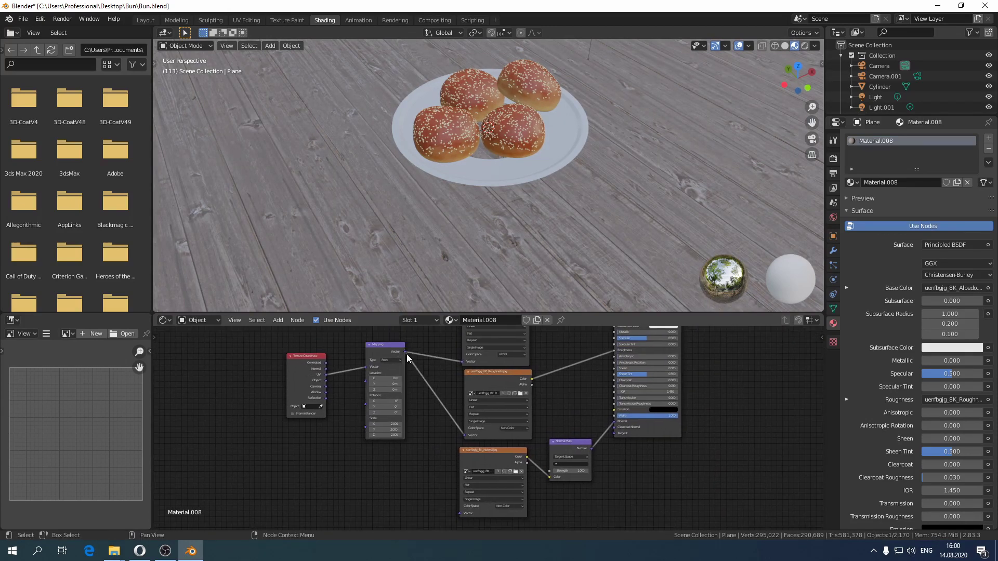
pyautogui.moveTo(407, 354); pyautogui.dragTo(459, 509)
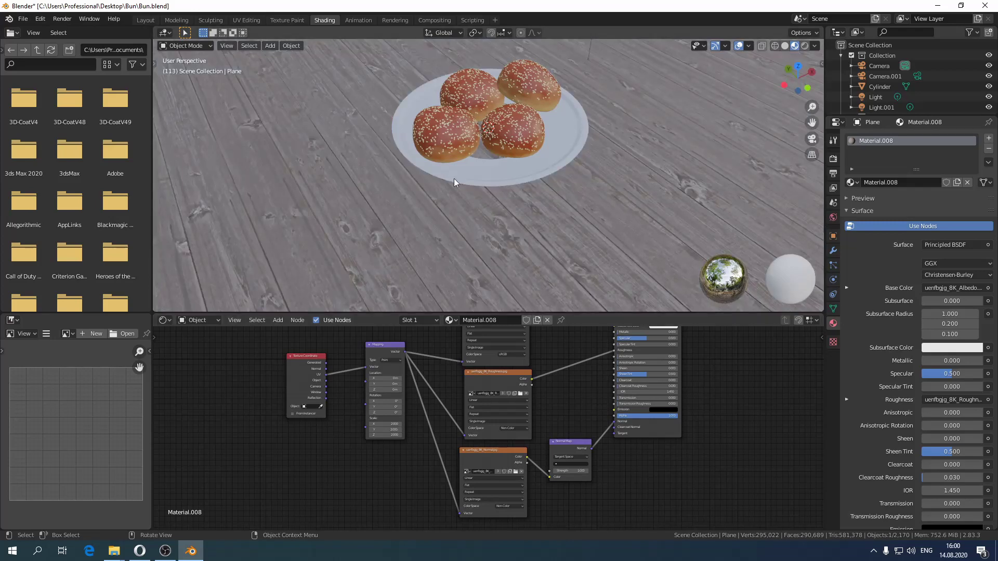
# - Switch to the Layout workspace and move the ground plane slightly down along Z beneath the plate
pyautogui.scroll(3, 511, 170)
pyautogui.scroll(-1, 543, 168)
pyautogui.moveTo(544, 168)
pyautogui.keyDown('shift'); pyautogui.mouseDown(button='middle')
pyautogui.moveTo(547, 236)
pyautogui.moveTo(542, 228)
pyautogui.moveTo(562, 236)
pyautogui.moveTo(563, 209)
pyautogui.mouseUp(button='middle'); pyautogui.keyUp('shift')
pyautogui.scroll(-2, 547, 236)
pyautogui.scroll(1, 563, 236)
pyautogui.click(148, 21)
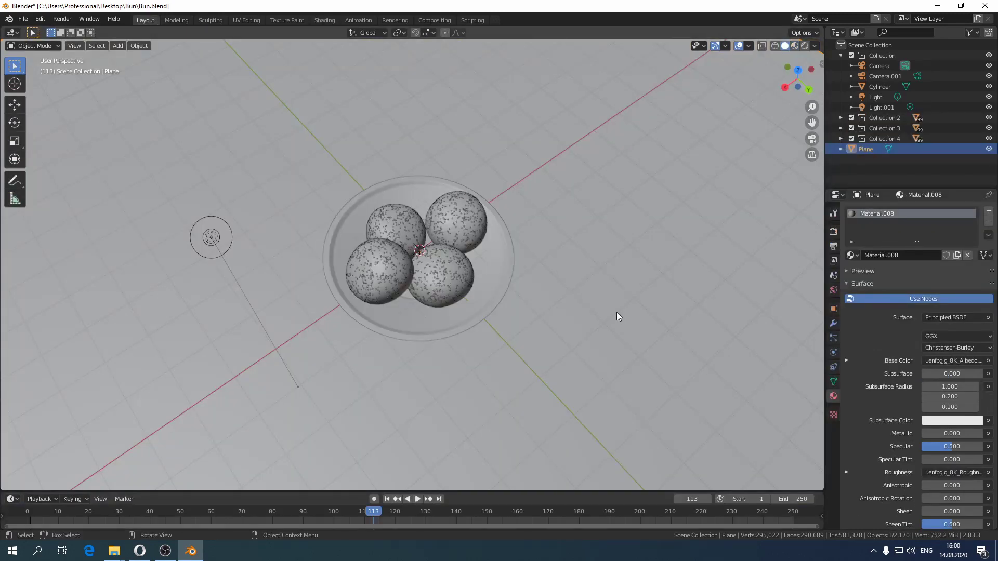
pyautogui.moveTo(584, 312); pyautogui.dragTo(438, 271, button='middle')
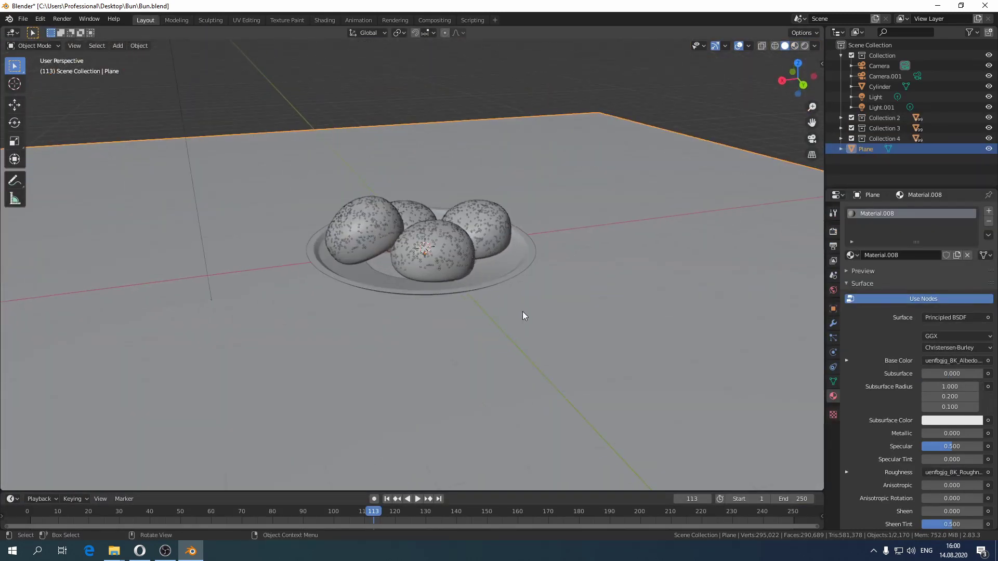
pyautogui.press('g')
pyautogui.press('z')
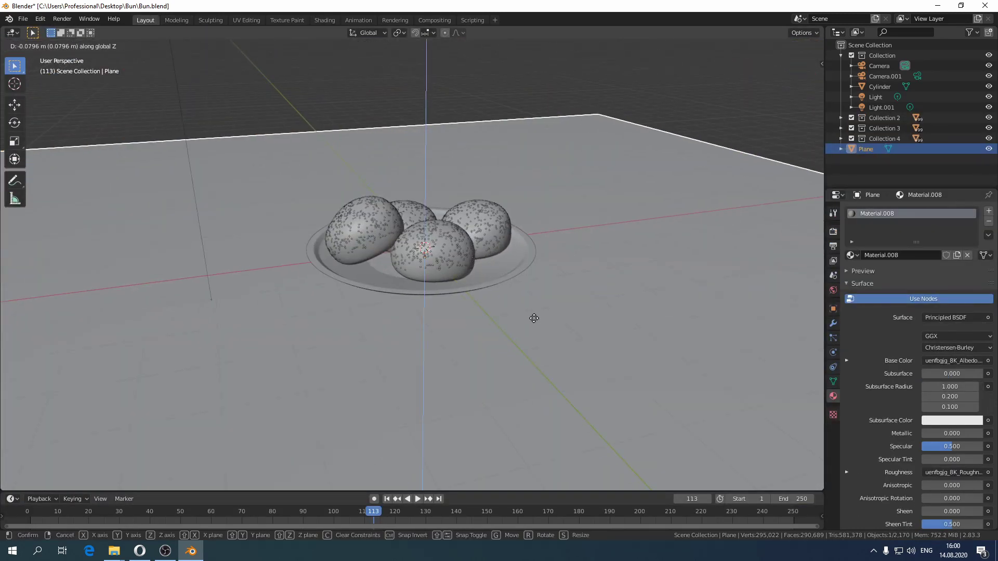
pyautogui.click(535, 325)
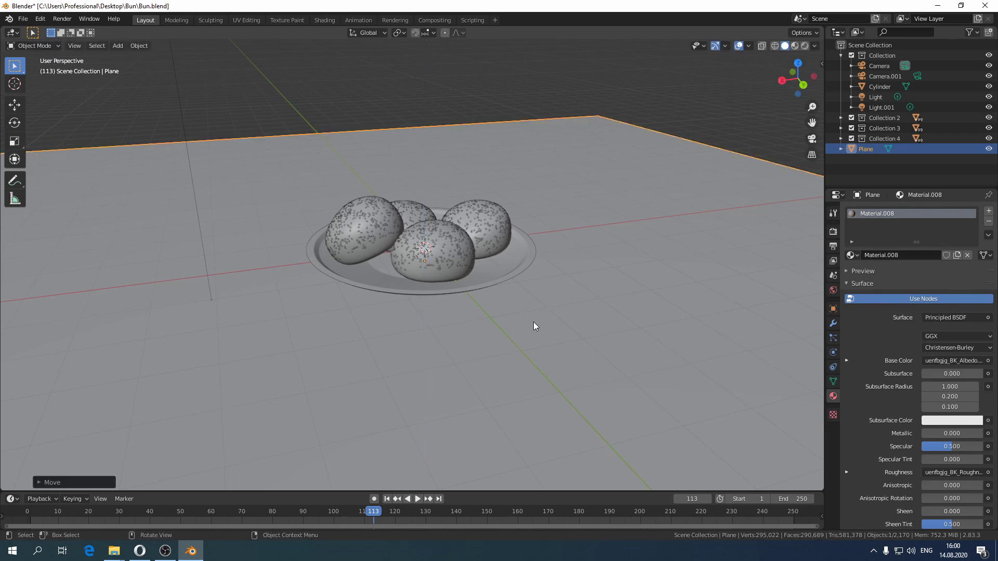
# - Check the plate on the lowered plane in the Shading workspace, and view it with rendered shading in the Layout workspace
pyautogui.click(320, 20)
pyautogui.moveTo(476, 195)
pyautogui.mouseDown(button='middle')
pyautogui.moveTo(519, 224)
pyautogui.moveTo(490, 257)
pyautogui.moveTo(488, 207)
pyautogui.moveTo(506, 198)
pyautogui.moveTo(498, 217)
pyautogui.mouseUp(button='middle')
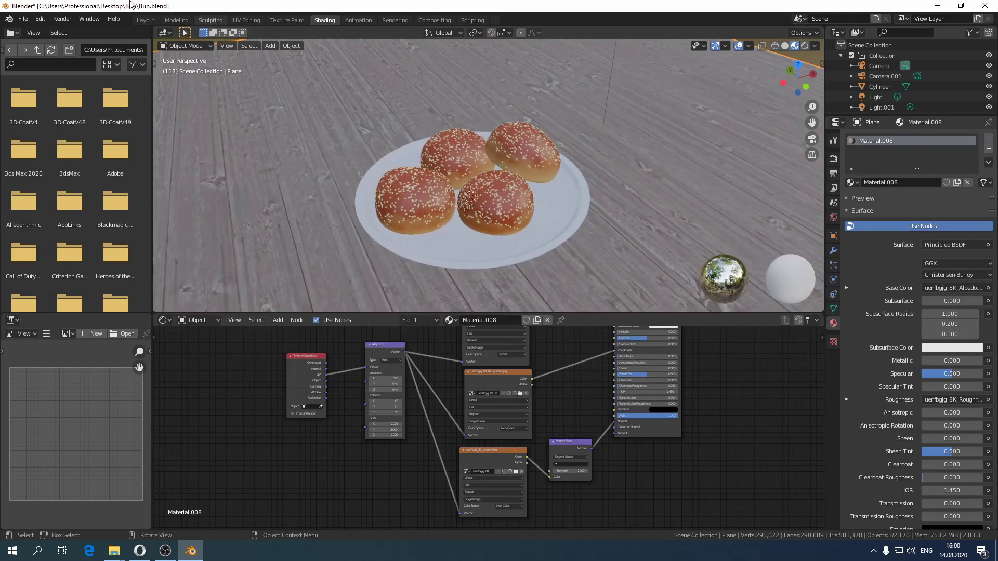
pyautogui.click(146, 20)
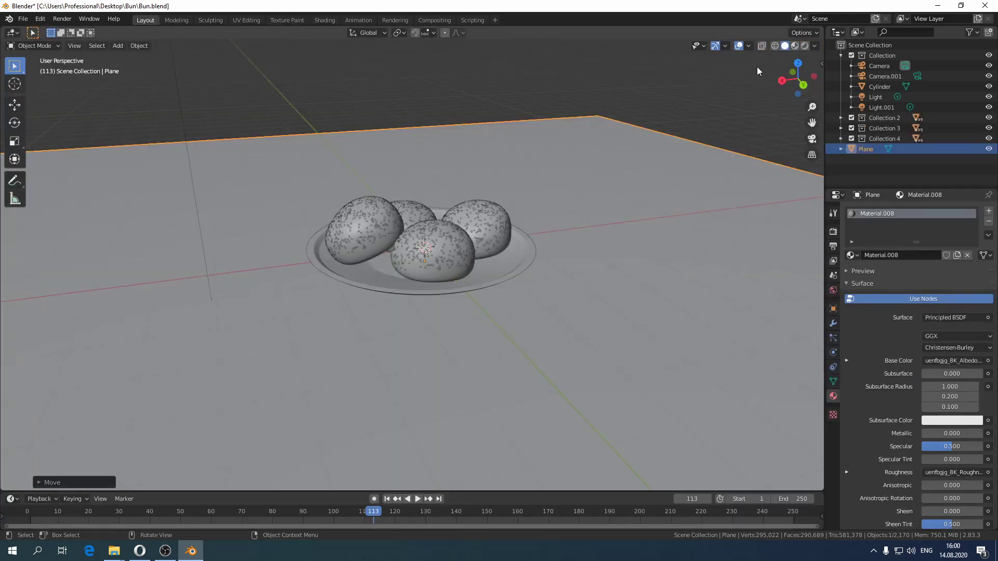
pyautogui.click(805, 46)
pyautogui.moveTo(551, 251)
pyautogui.mouseDown(button='middle')
pyautogui.moveTo(598, 274)
pyautogui.moveTo(610, 295)
pyautogui.mouseUp(button='middle')
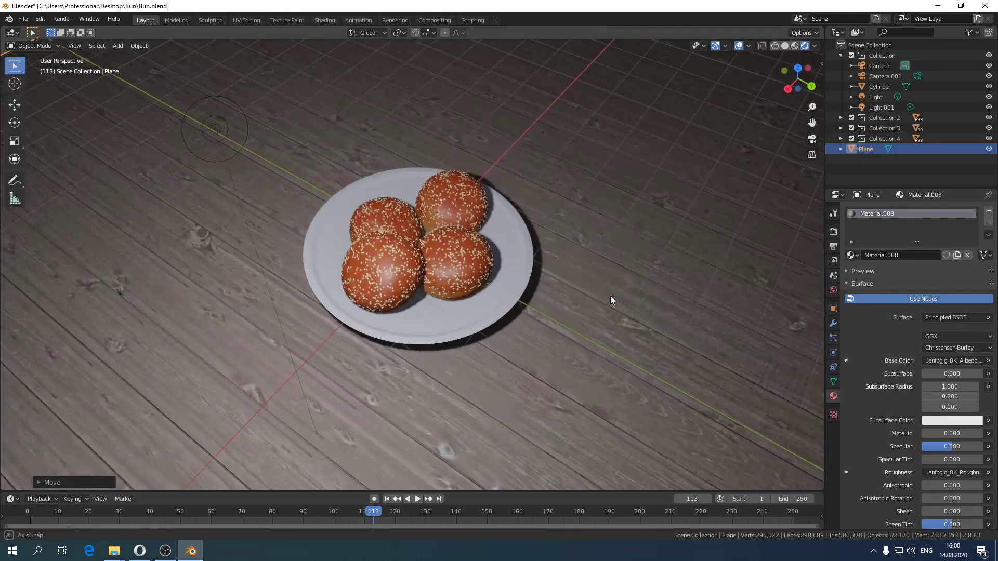
# - Set the render engine to Cycles and its device to GPU Compute
pyautogui.click(833, 232)
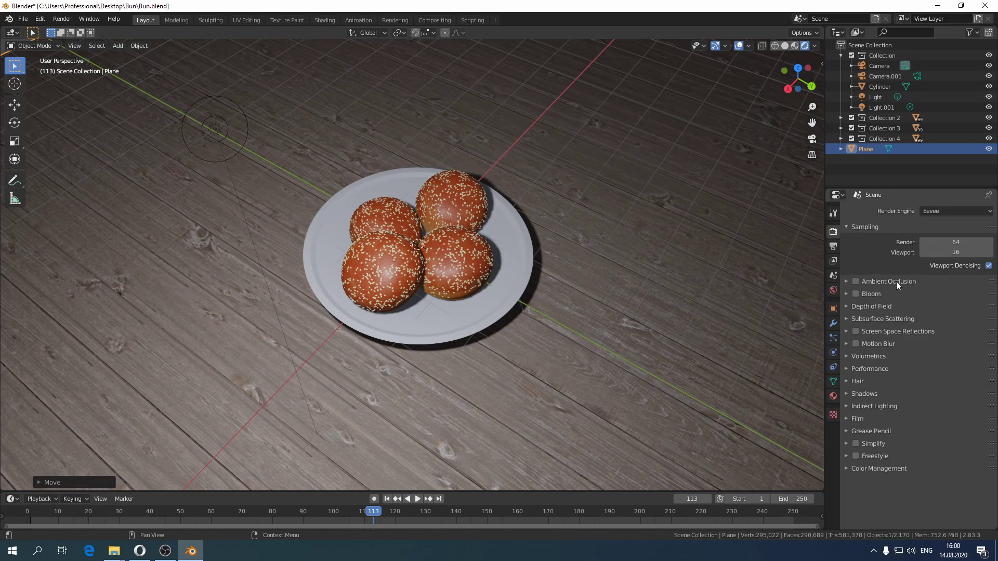
pyautogui.click(938, 209)
pyautogui.click(937, 242)
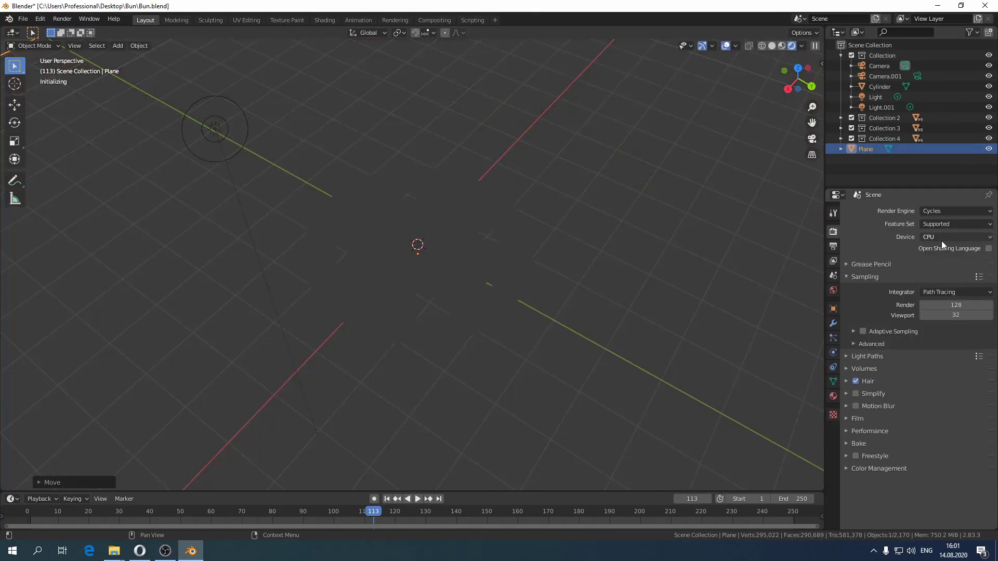
pyautogui.click(940, 236)
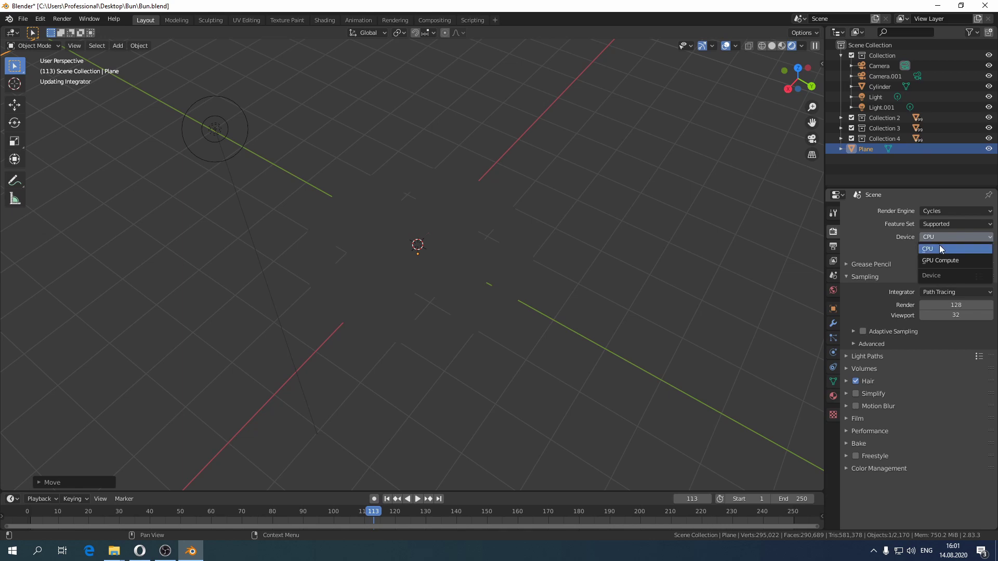
pyautogui.click(940, 245)
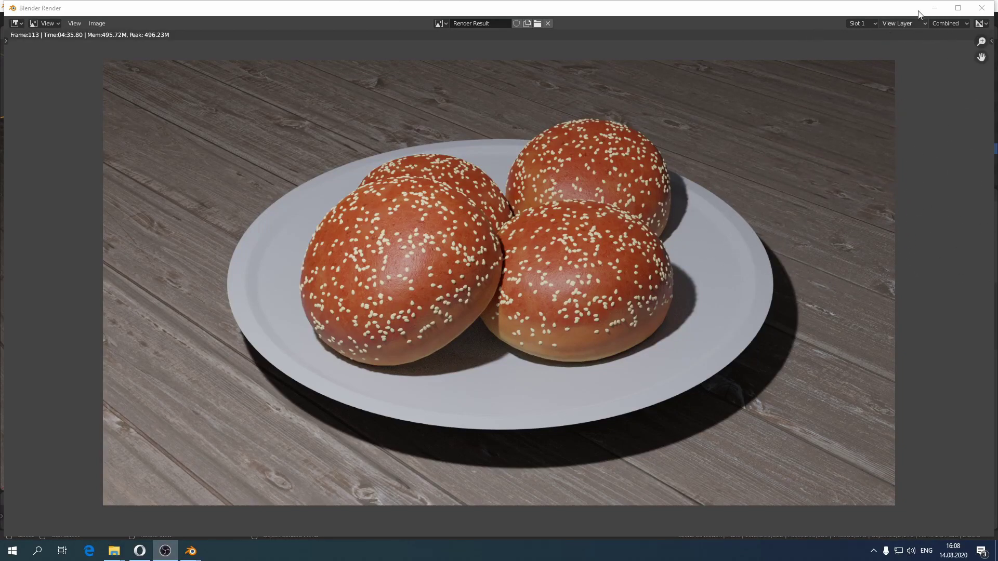
# - Close the render result, set the Layout viewport to solid shading, and switch to the Shading workspace
pyautogui.click(984, 13)
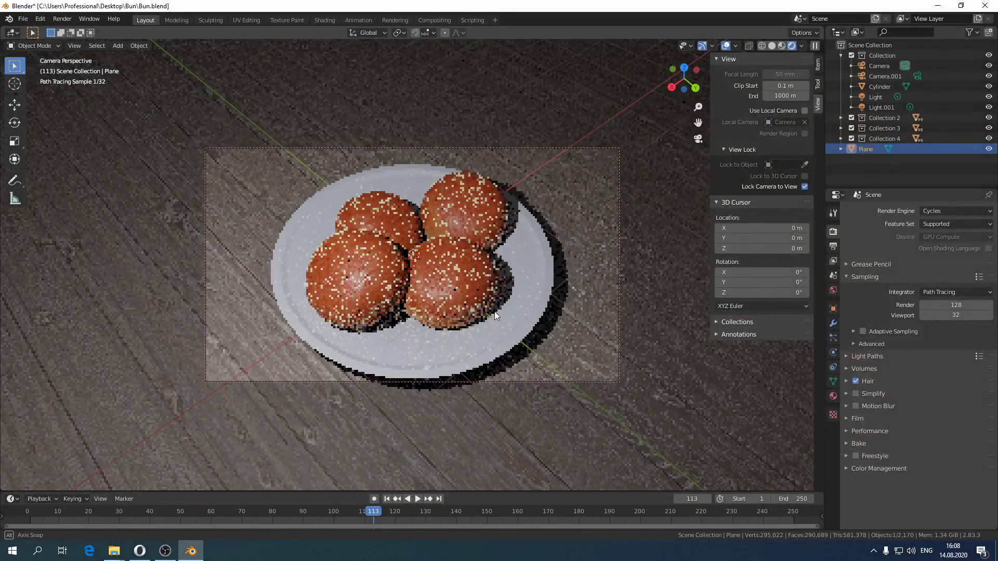
pyautogui.click(772, 46)
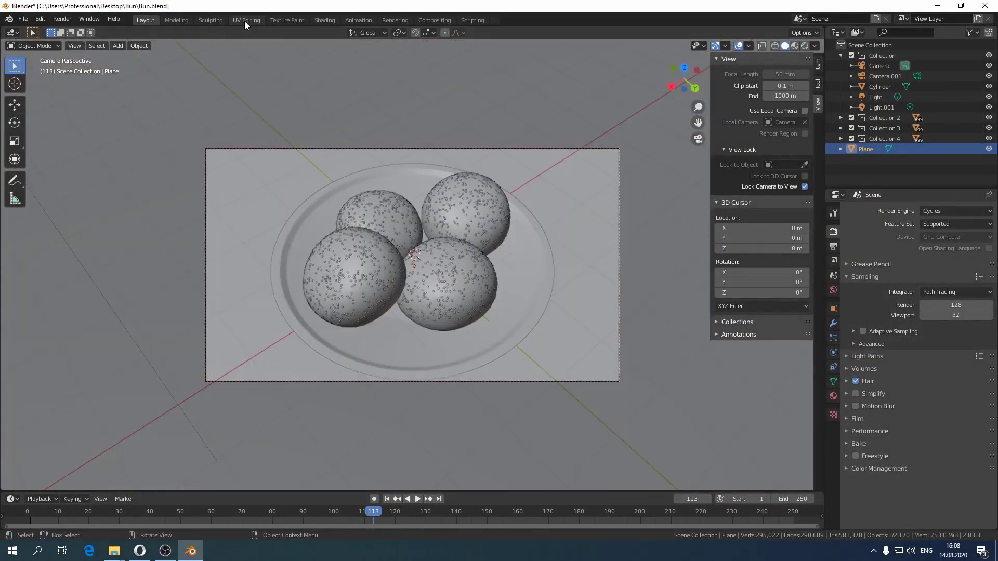
pyautogui.click(324, 20)
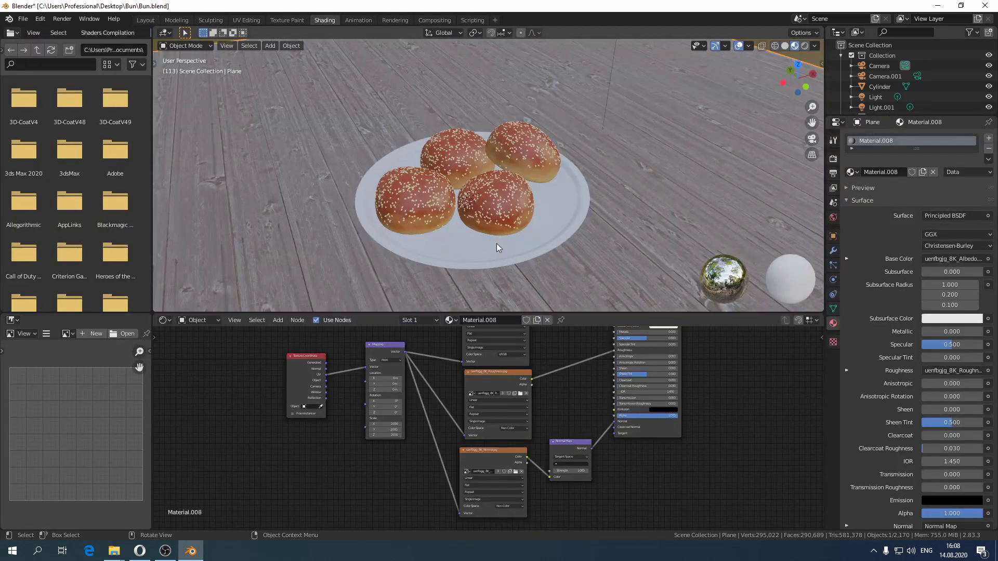
# - Switch the node editor from the object's material to the World shader nodes
pyautogui.moveTo(497, 243); pyautogui.dragTo(528, 250, button='middle')
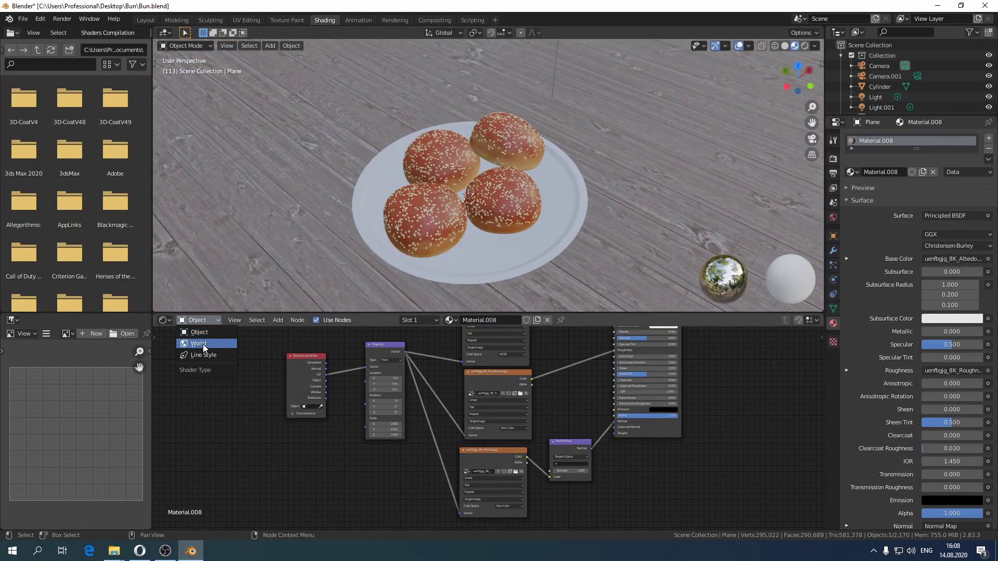
pyautogui.click(203, 344)
pyautogui.moveTo(395, 352); pyautogui.dragTo(501, 428, button='middle')
pyautogui.scroll(5, 501, 432)
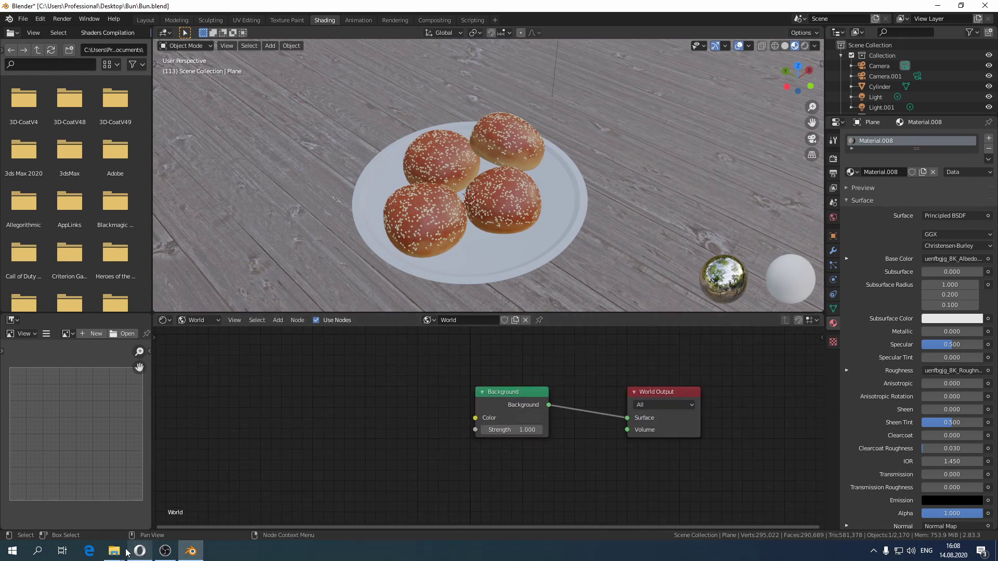
# - Add the 1-HDR ARCHVIZ image from the Bun folder to the World nodes and connect its Color output to the Background color
pyautogui.moveTo(114, 551)
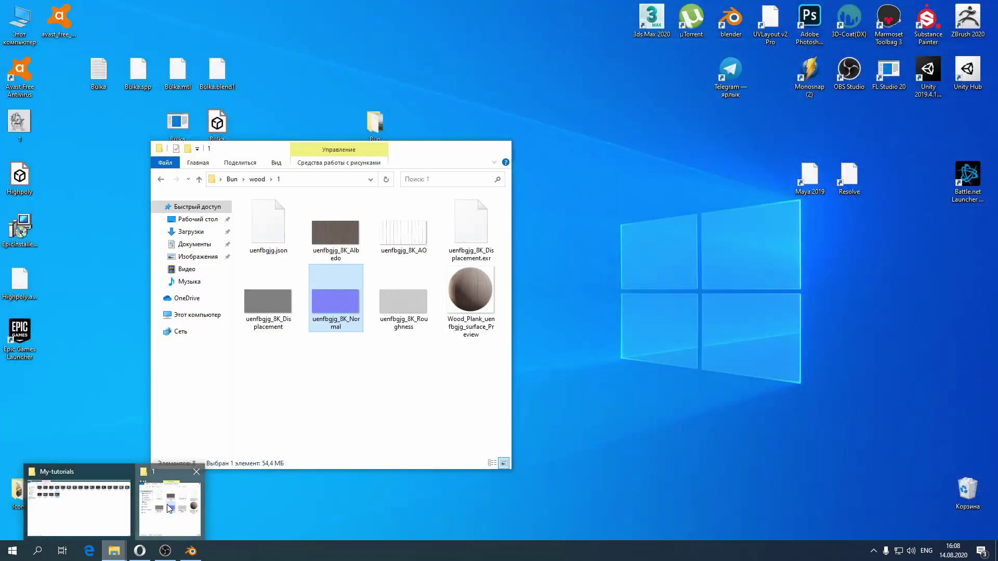
pyautogui.click(167, 504)
pyautogui.click(231, 179)
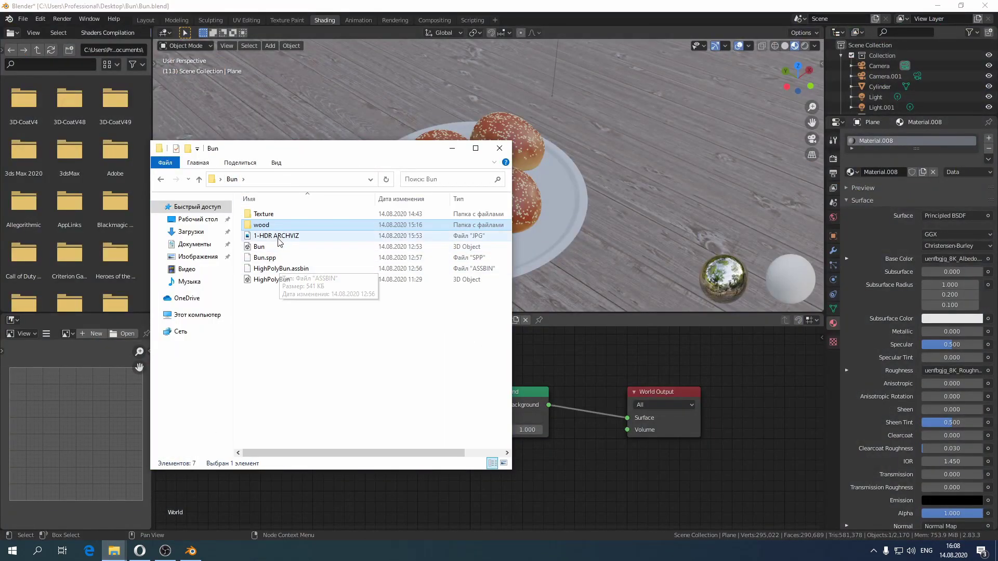
pyautogui.moveTo(275, 235); pyautogui.dragTo(476, 418)
pyautogui.click(452, 149)
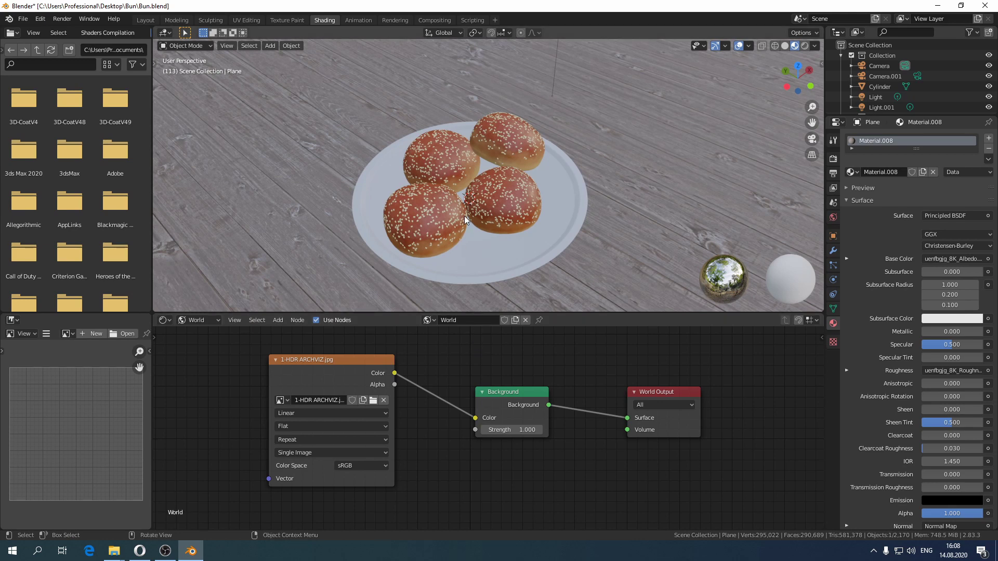
# - View the scene through the camera in the Layout workspace and slightly reframe the plate with Lock Camera to View enabled
pyautogui.scroll(-2, 462, 229)
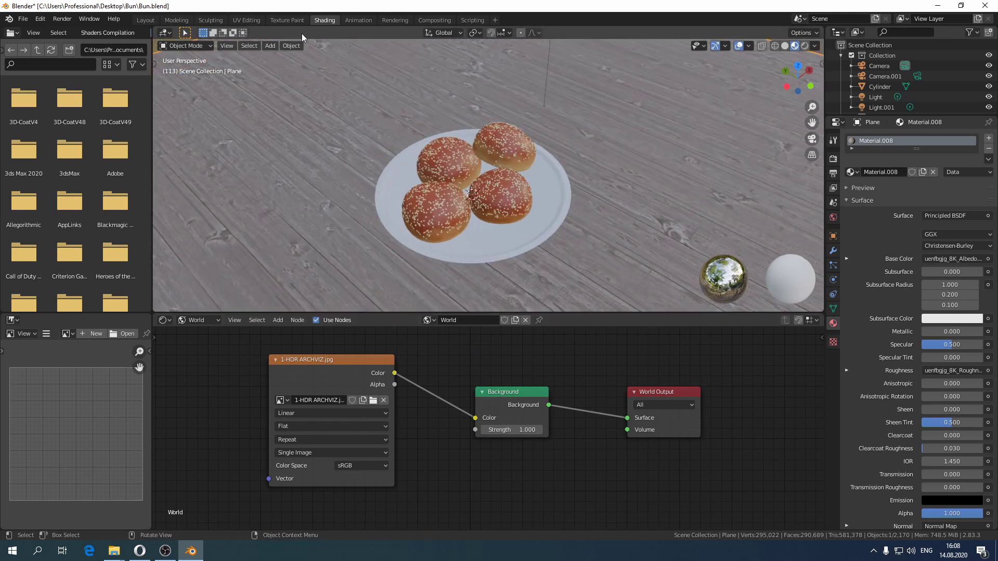
pyautogui.click(145, 19)
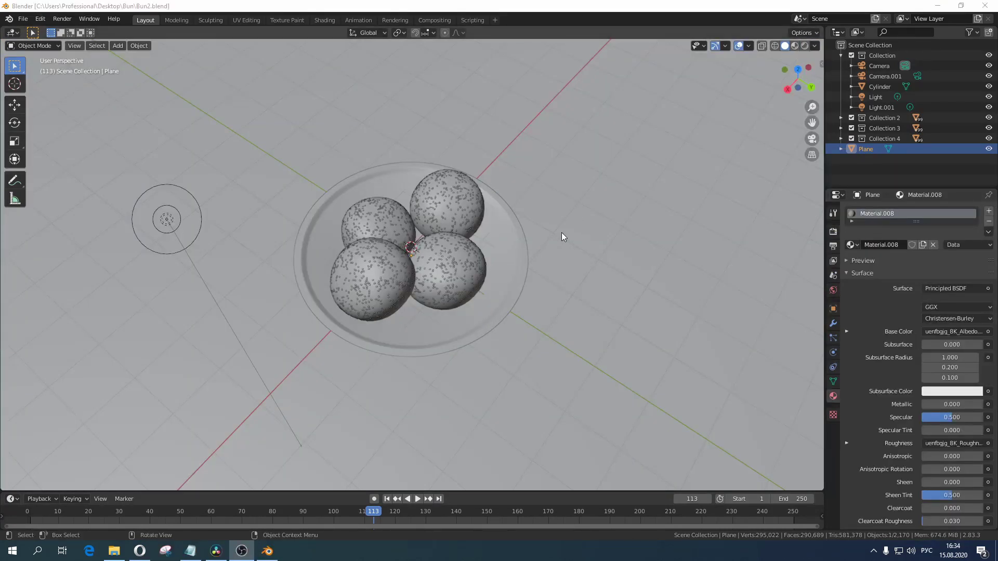
pyautogui.click(812, 138)
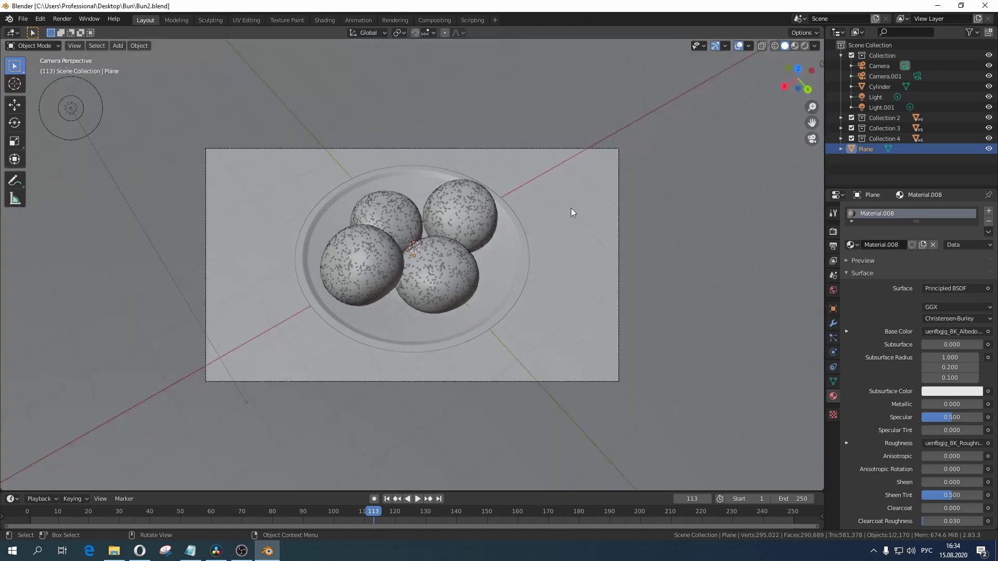
pyautogui.press('n')
pyautogui.click(805, 187)
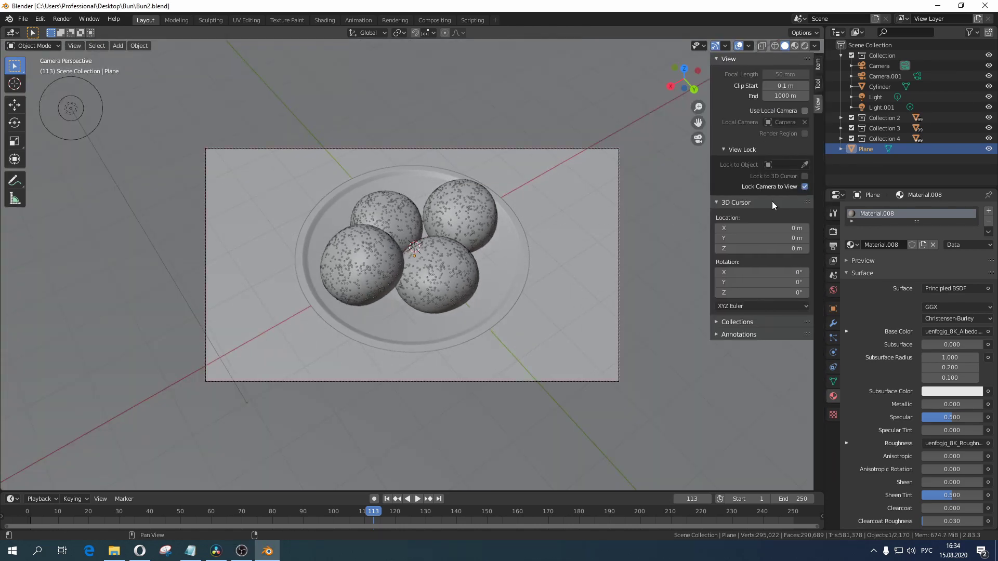
pyautogui.moveTo(489, 267)
pyautogui.mouseDown(button='middle')
pyautogui.moveTo(462, 245)
pyautogui.moveTo(483, 255)
pyautogui.moveTo(446, 263)
pyautogui.moveTo(464, 269)
pyautogui.moveTo(464, 232)
pyautogui.moveTo(445, 228)
pyautogui.moveTo(482, 221)
pyautogui.moveTo(476, 235)
pyautogui.mouseUp(button='middle')
# - Set the viewport to Material Preview shading and check the camera framing of the buns
pyautogui.click(795, 45)
pyautogui.scroll(2, 475, 235)
pyautogui.scroll(-3, 476, 236)
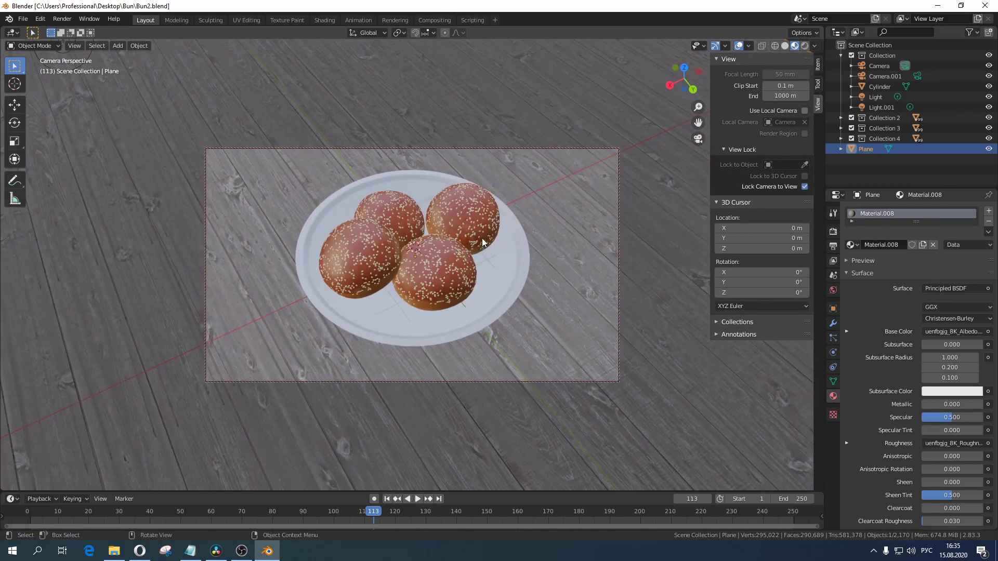
# - Render the camera view and inspect the rendered image of the plate of buns
pyautogui.press('F12')
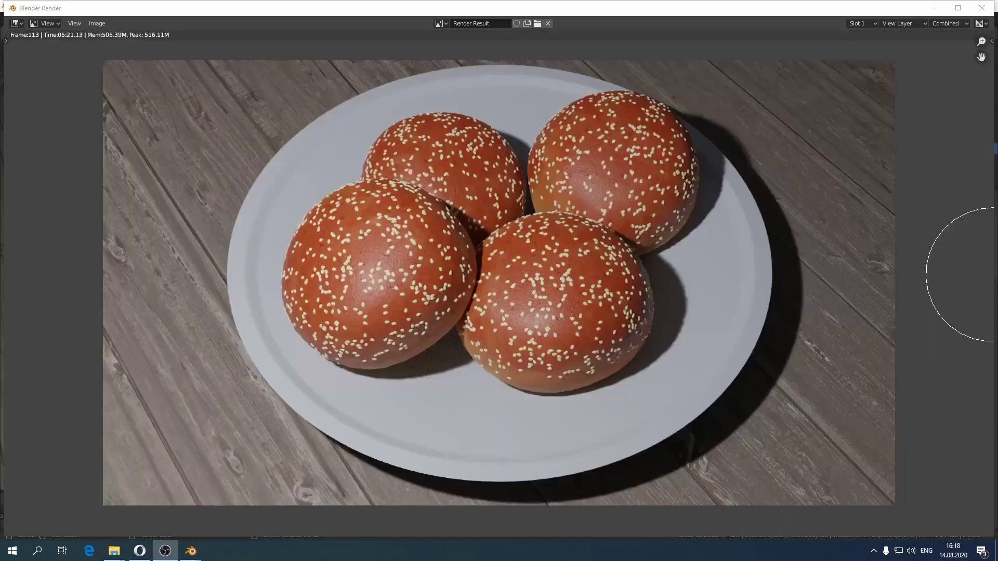
pyautogui.scroll(-1, 904, 239)
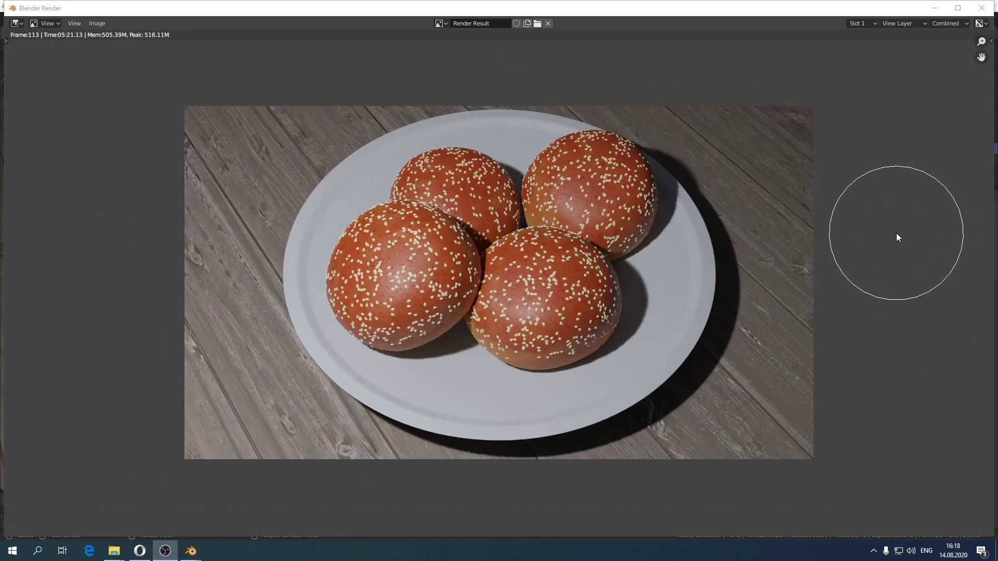
pyautogui.scroll(-1, 895, 236)
pyautogui.scroll(1, 894, 237)
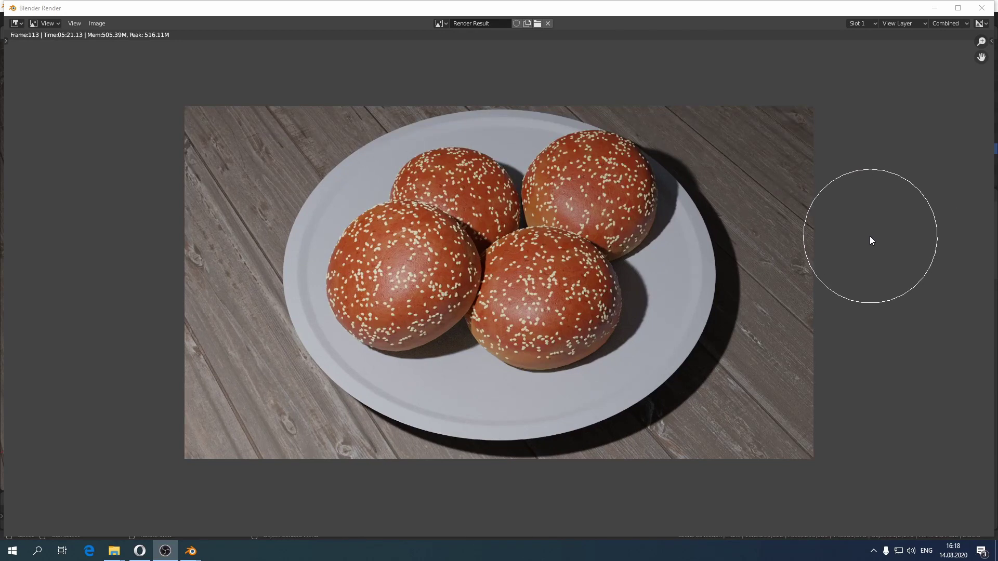